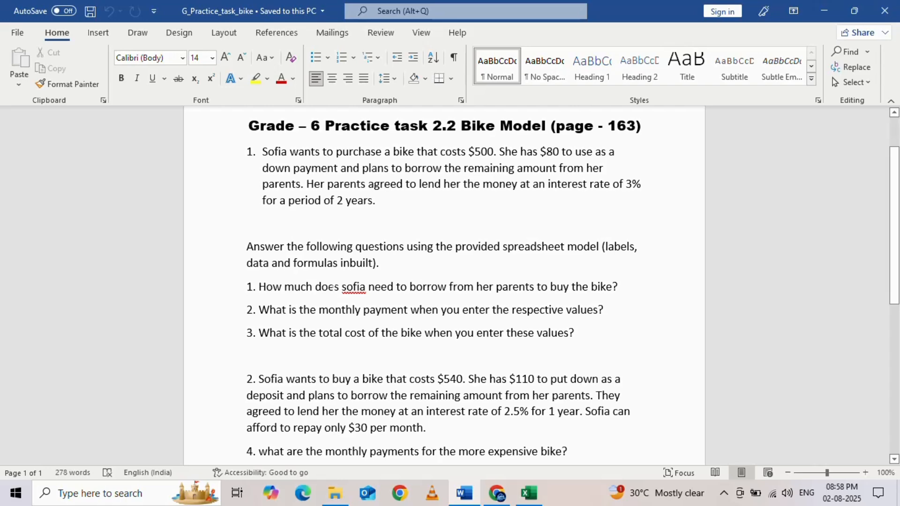
- Read the bike practice task in Word, then inspect the monthly payment, total repaid and total cost formulas in the Excel loan calculator
scroll(331, 287, down, 5)
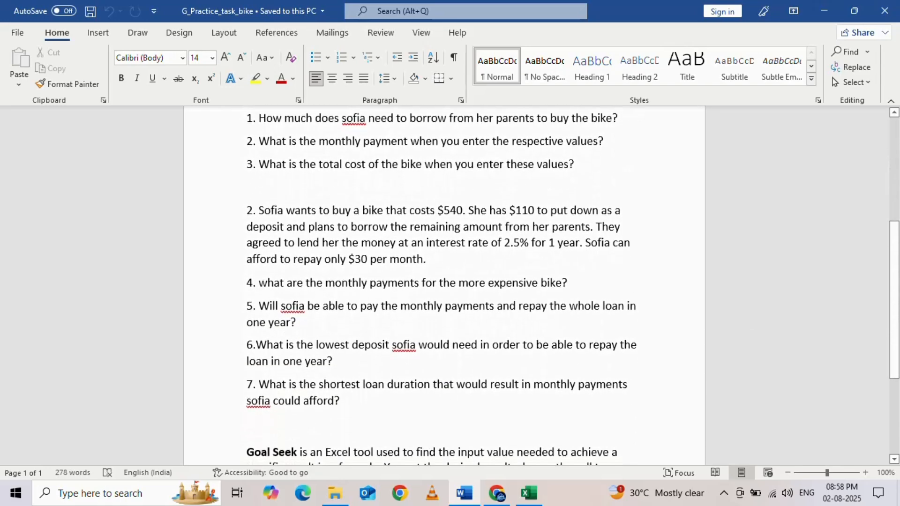
scroll(345, 289, up, 6)
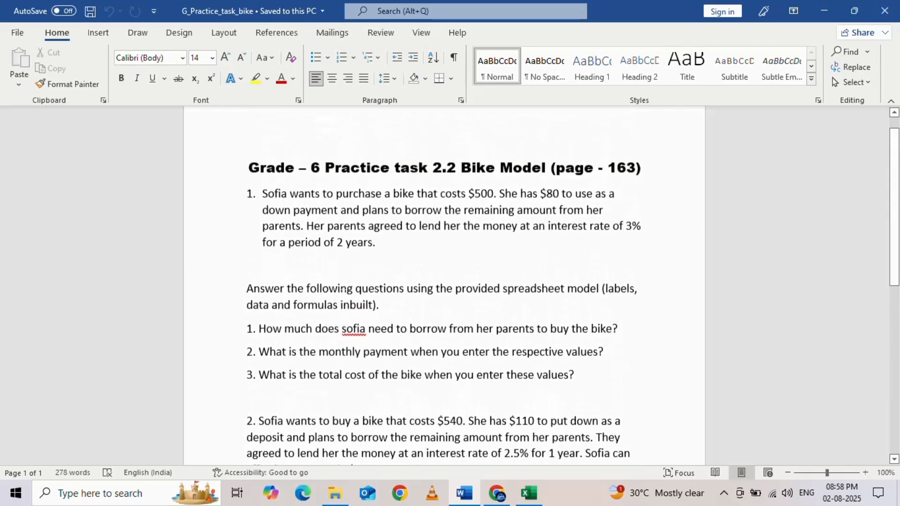
click(530, 493)
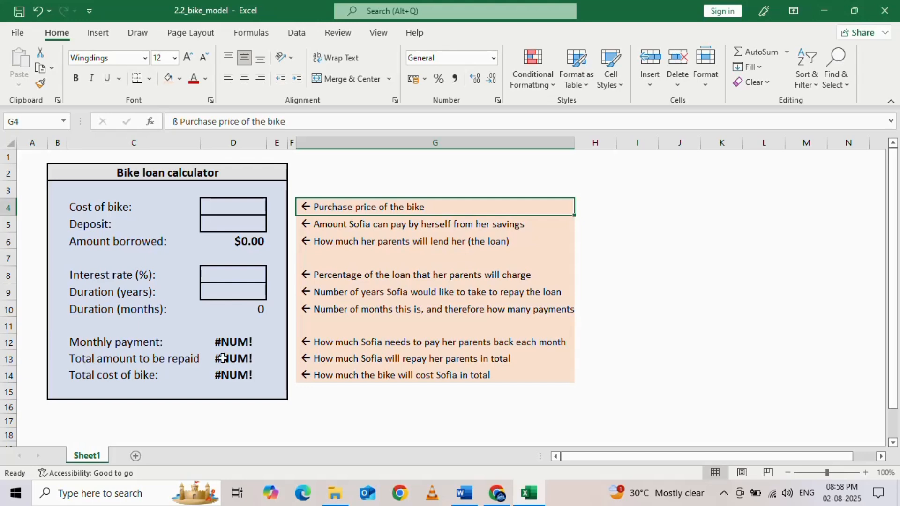
click(241, 364)
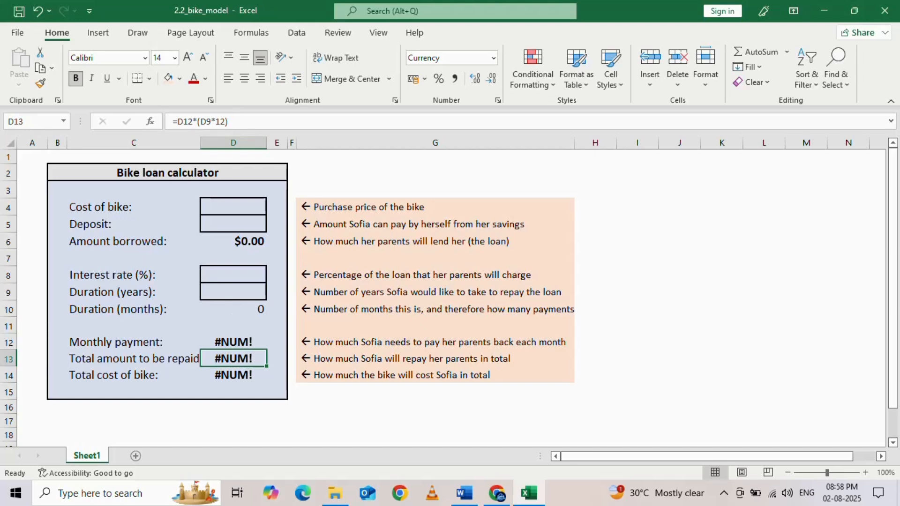
click(225, 343)
click(228, 373)
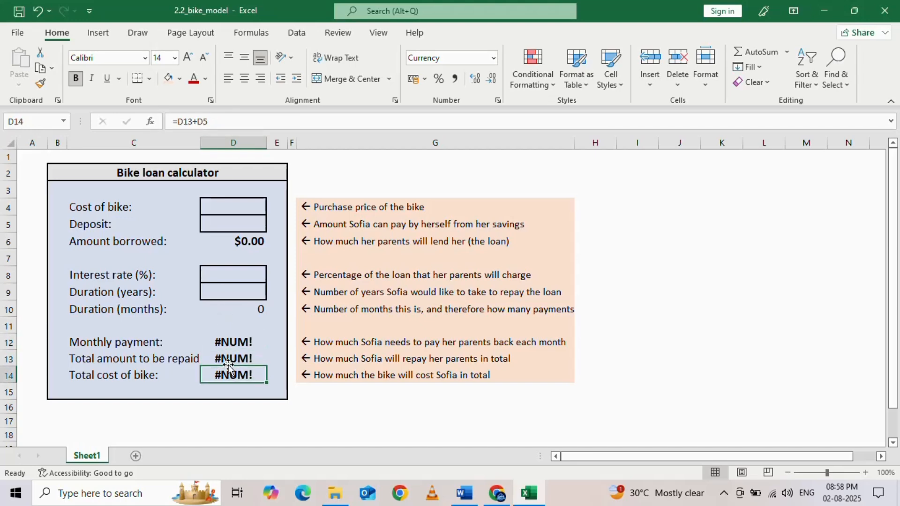
click(229, 360)
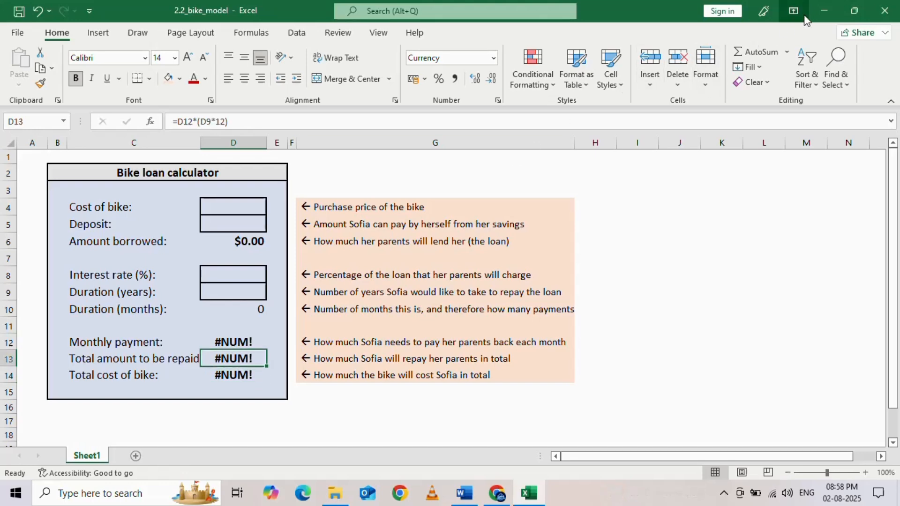
- Check the first bike scenario in the Word task and enter 500 as the cost of the bike in the Excel calculator
click(822, 9)
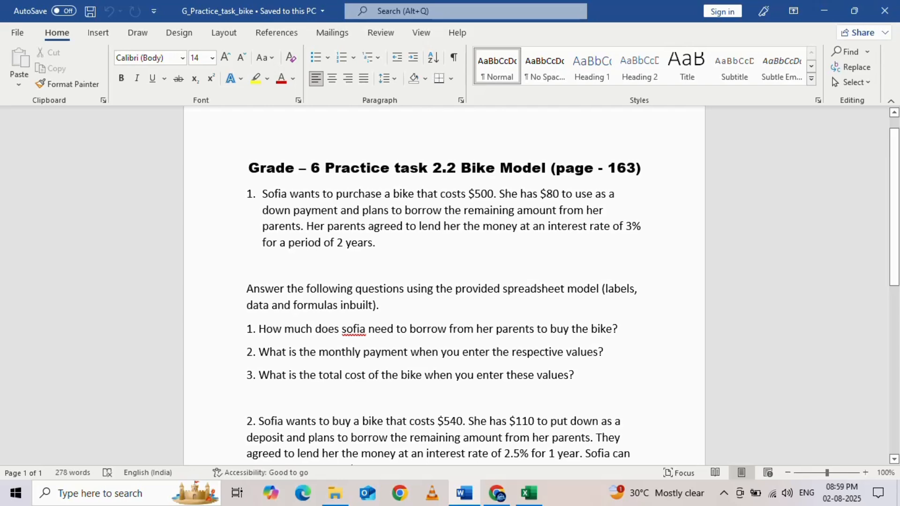
scroll(444, 286, down, 2)
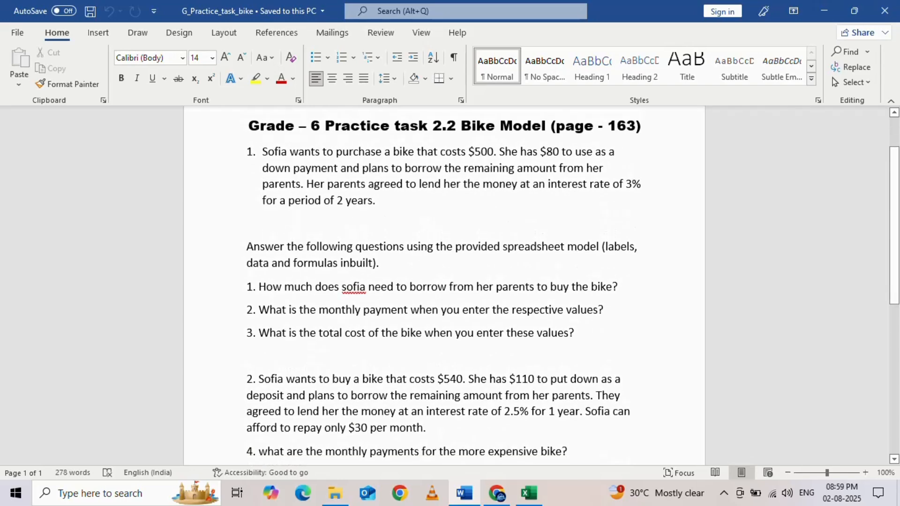
click(530, 492)
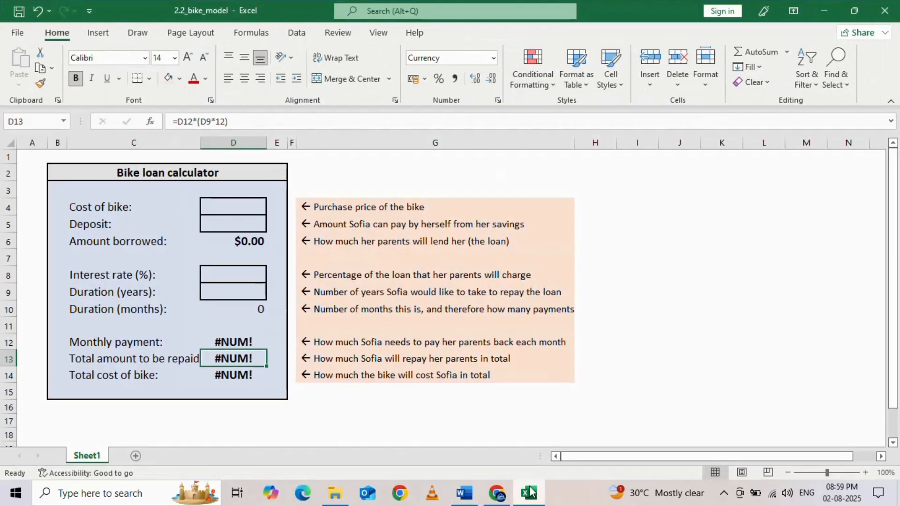
double_click(227, 206)
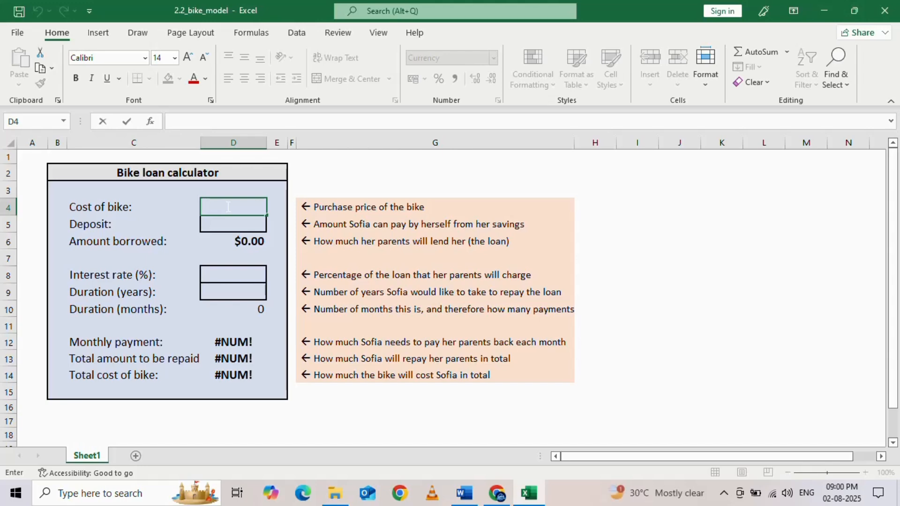
text(500)
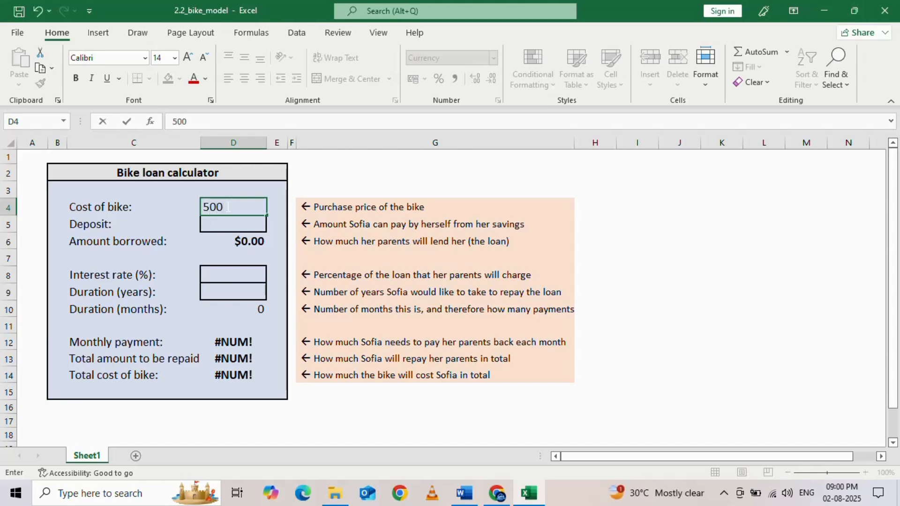
click(227, 225)
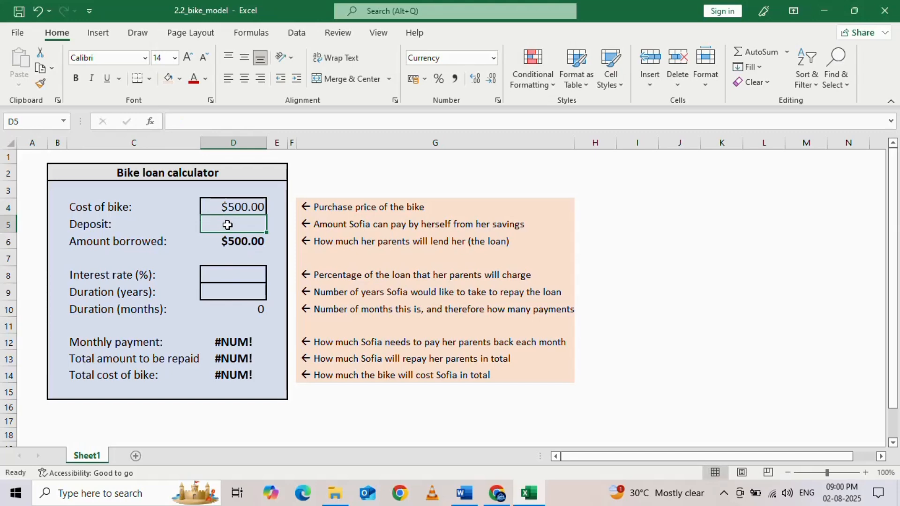
- Look up the down payment in the Word task and enter 80 as the deposit in the Excel calculator
click(830, 4)
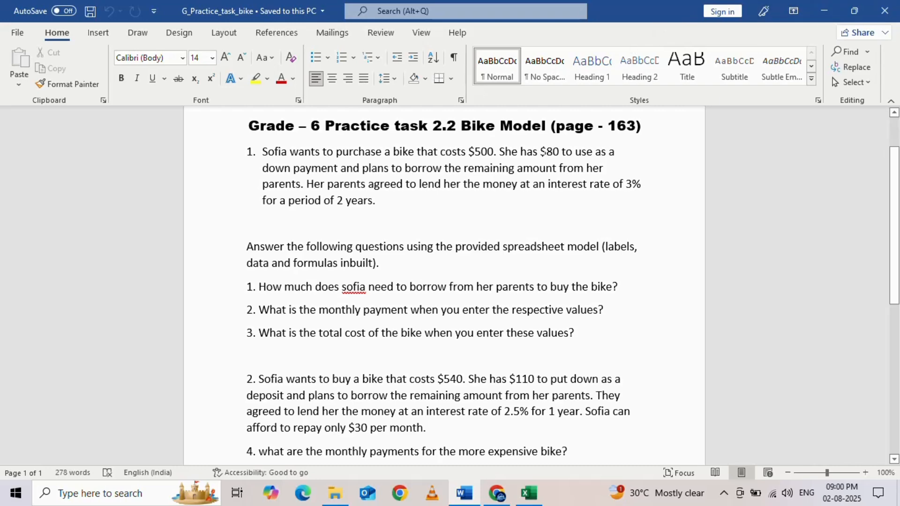
click(606, 167)
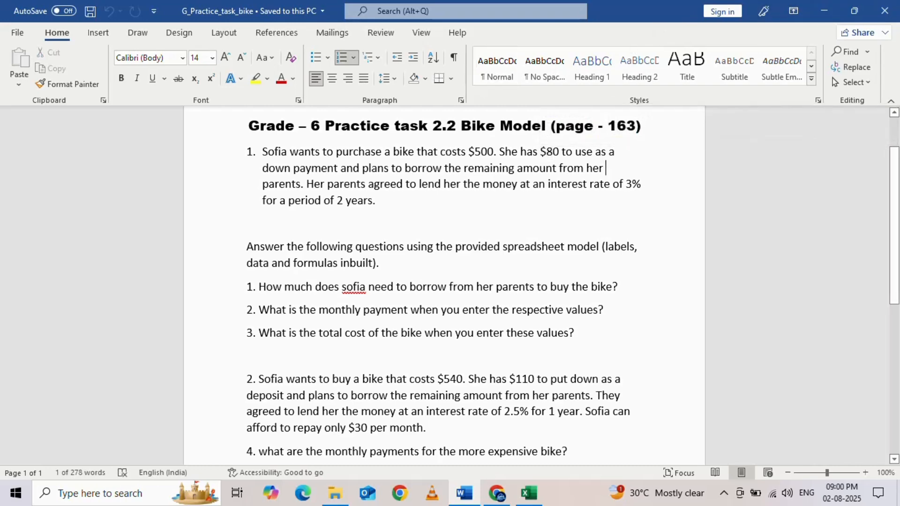
click(822, 11)
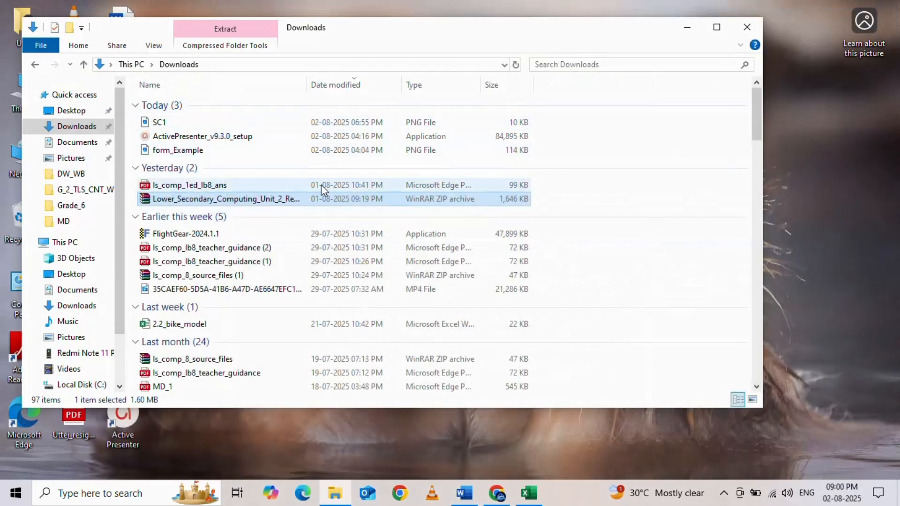
click(525, 497)
click(241, 224)
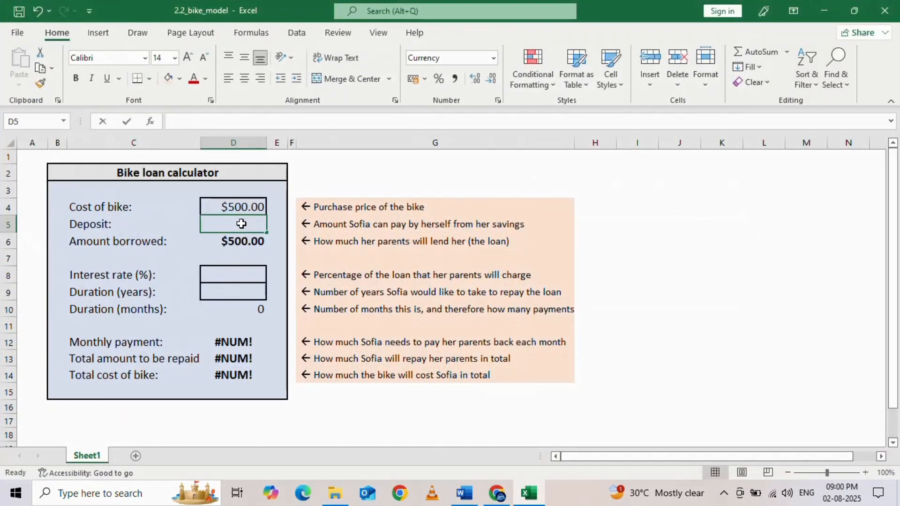
double_click(241, 224)
text(80)
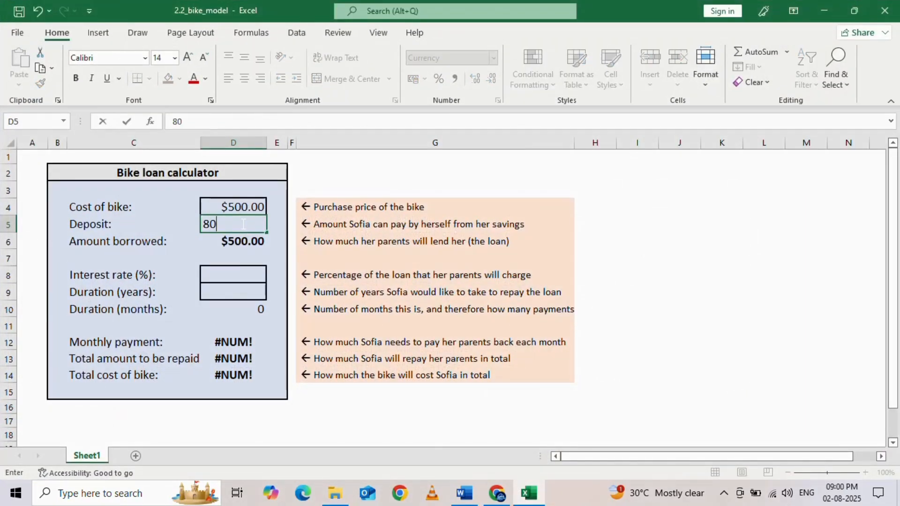
click(235, 275)
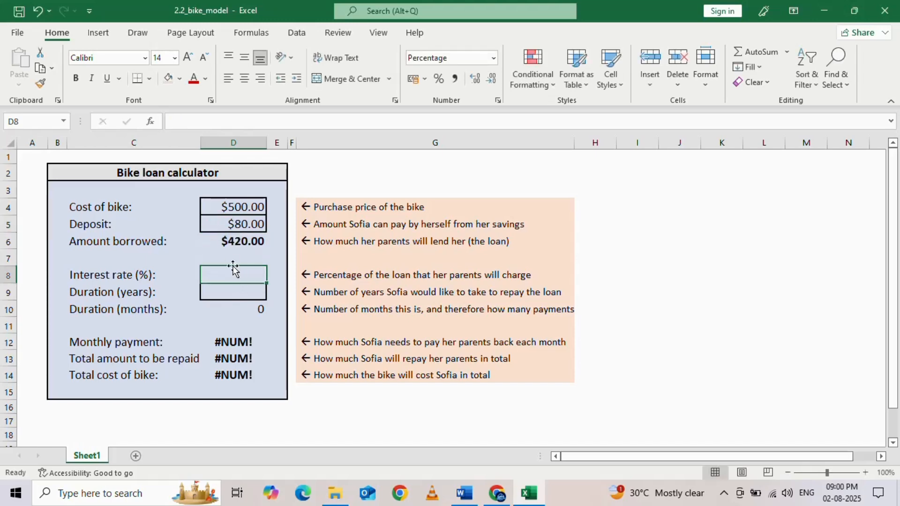
- Examine the amount borrowed and monthly payment formulas in Excel against the first two questions of the Word task
click(234, 244)
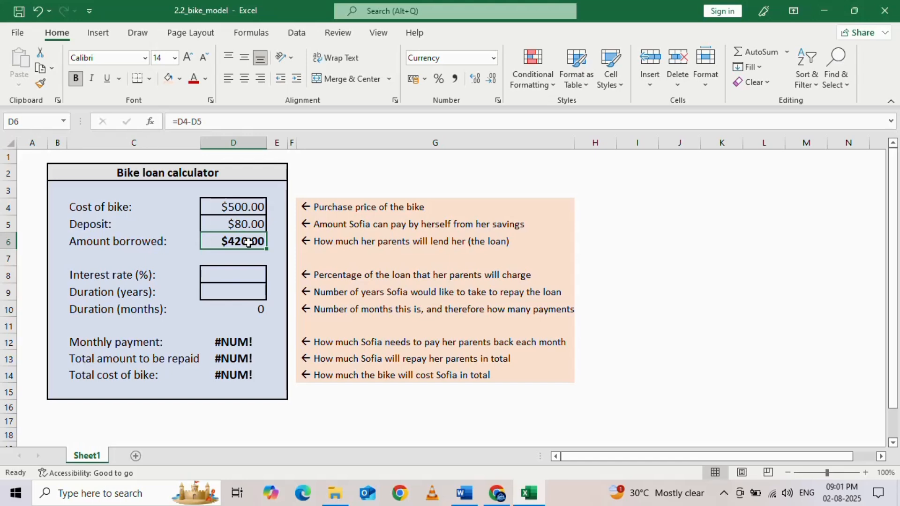
click(229, 206)
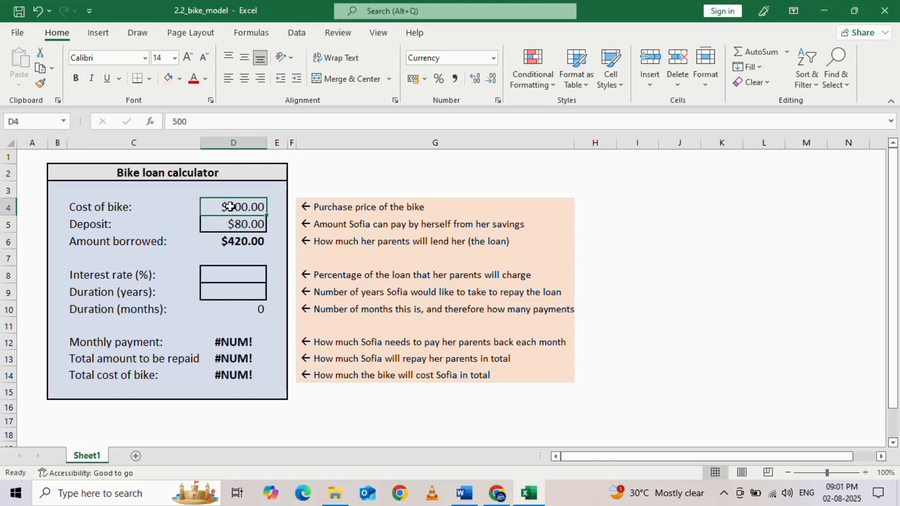
click(231, 240)
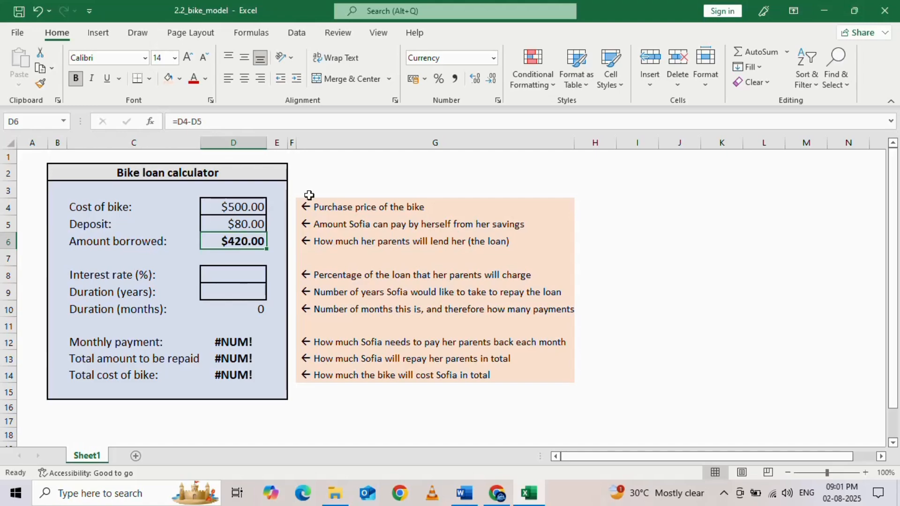
click(813, 5)
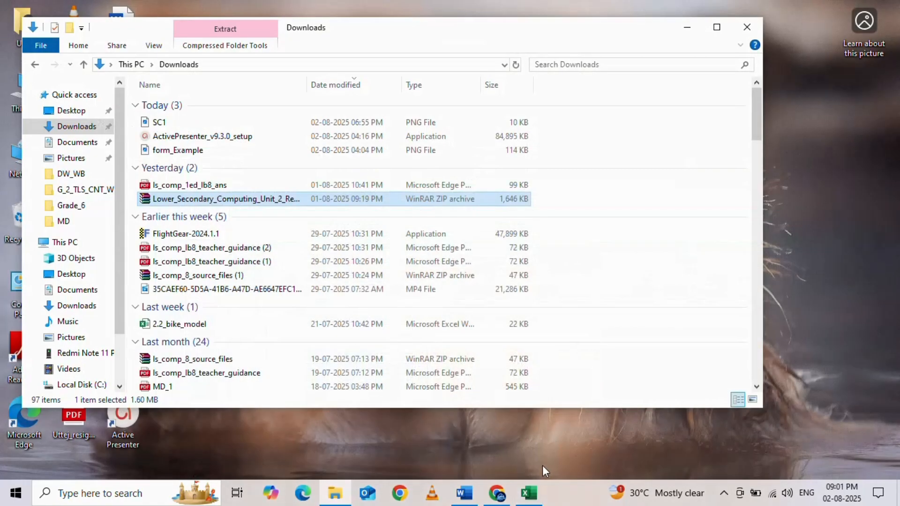
click(450, 482)
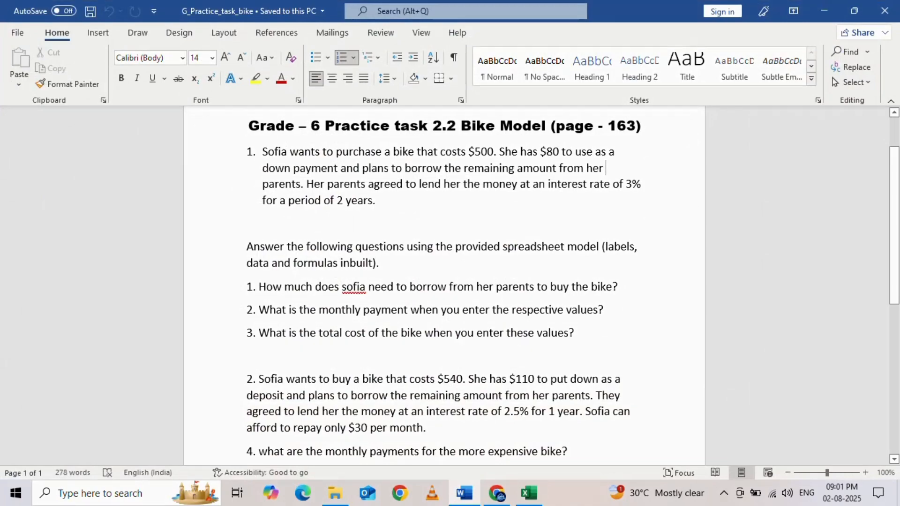
click(529, 493)
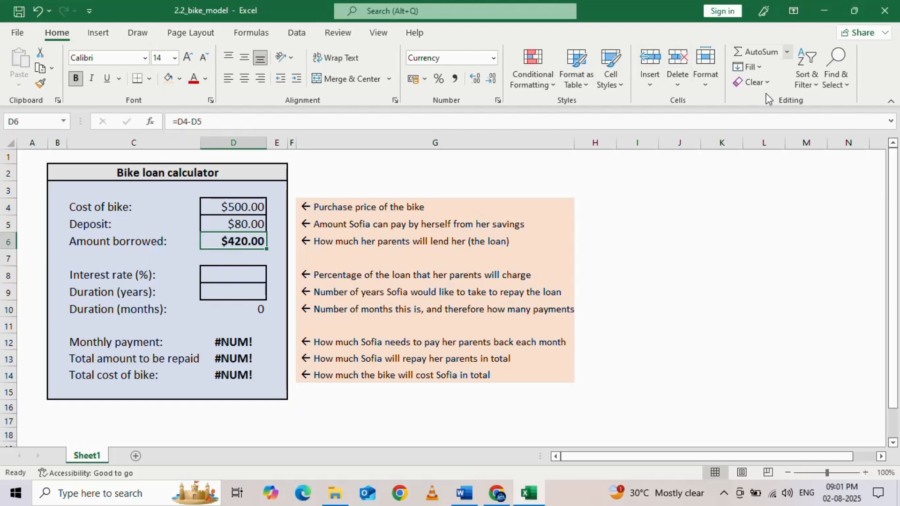
click(464, 493)
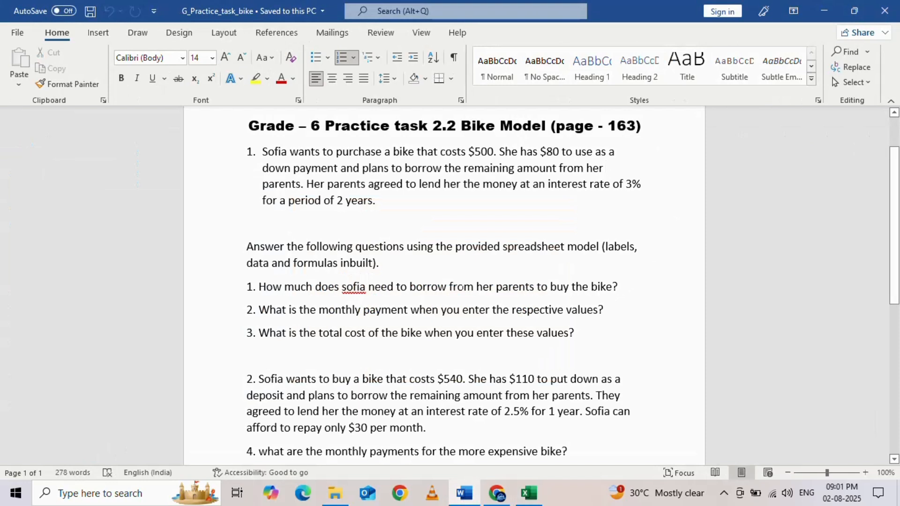
click(619, 287)
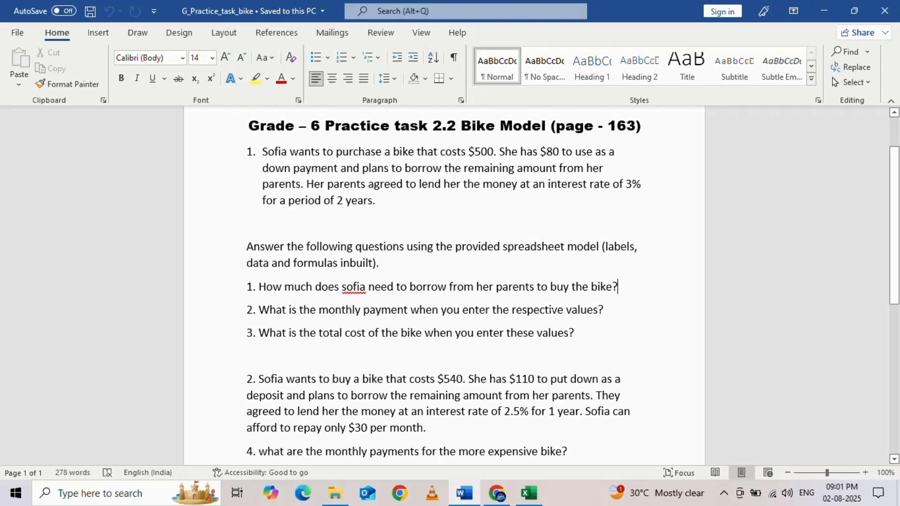
click(528, 493)
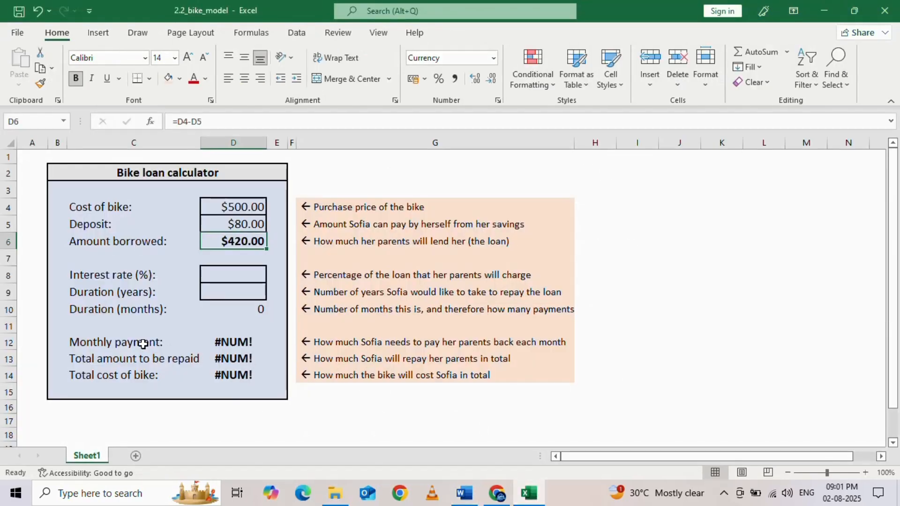
click(235, 344)
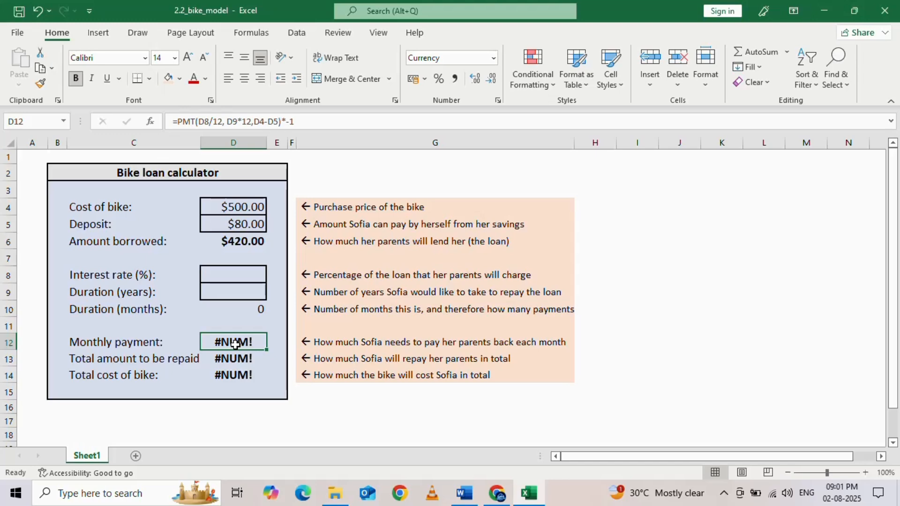
- Look up the loan's interest rate in the Word task and enter 3 as the interest rate in the Excel calculator
click(232, 275)
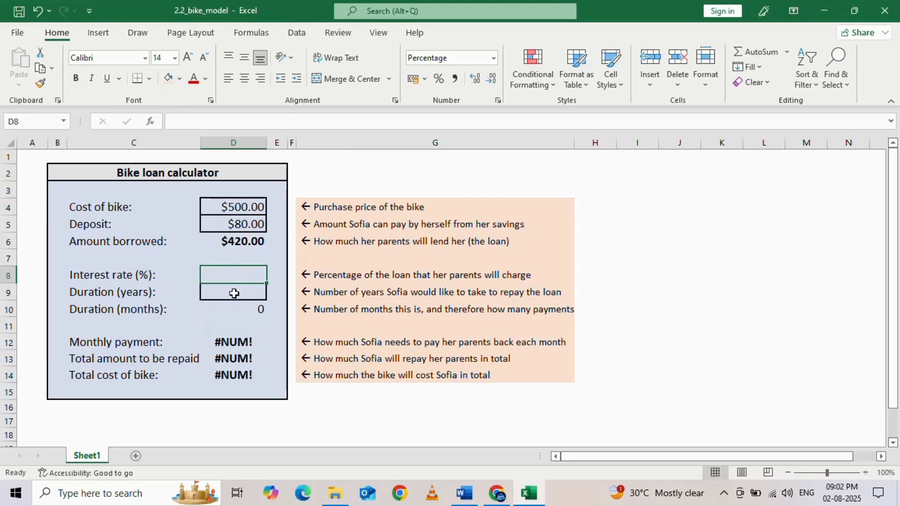
click(234, 293)
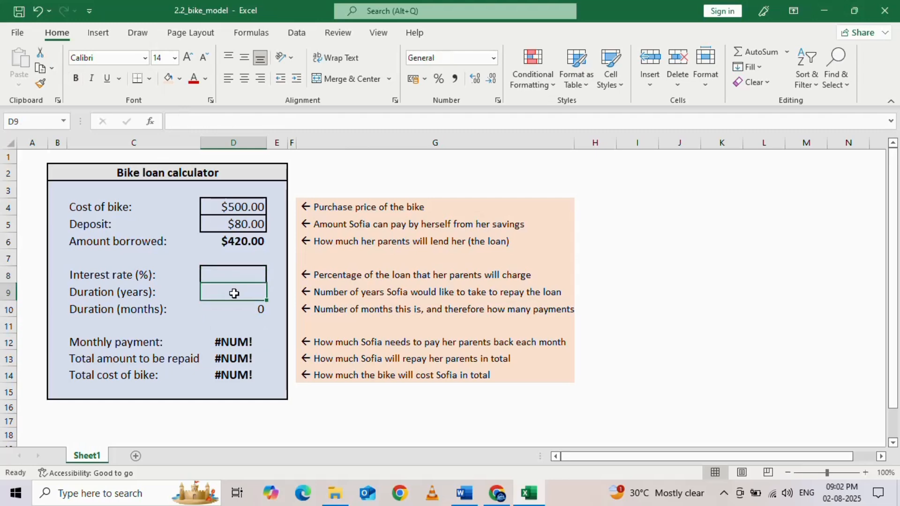
click(233, 272)
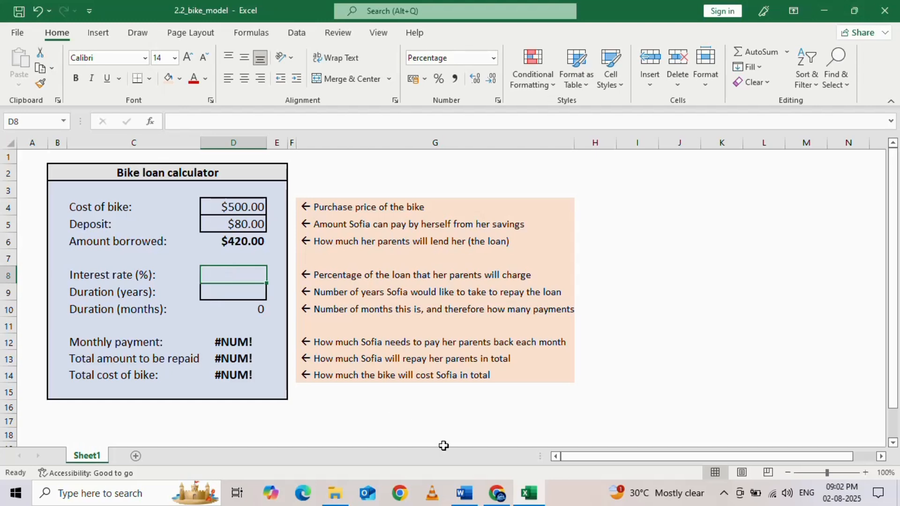
click(464, 493)
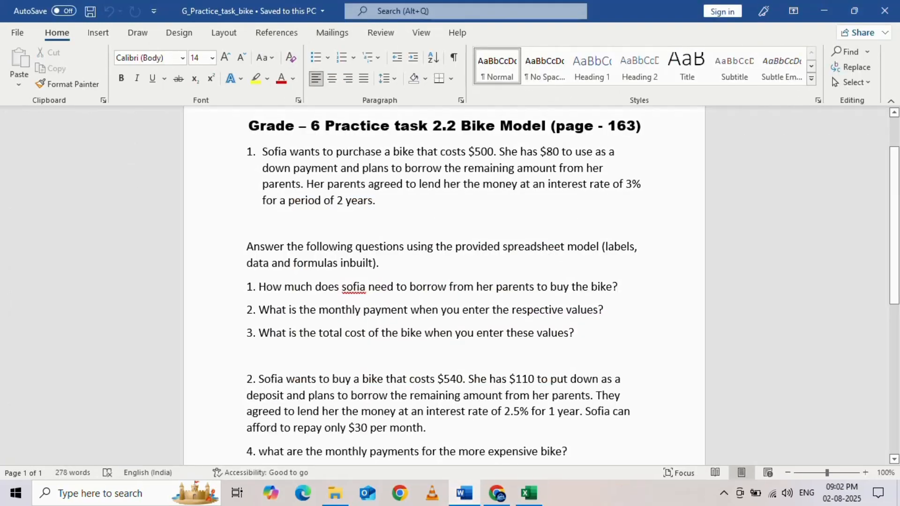
click(824, 10)
double_click(254, 276)
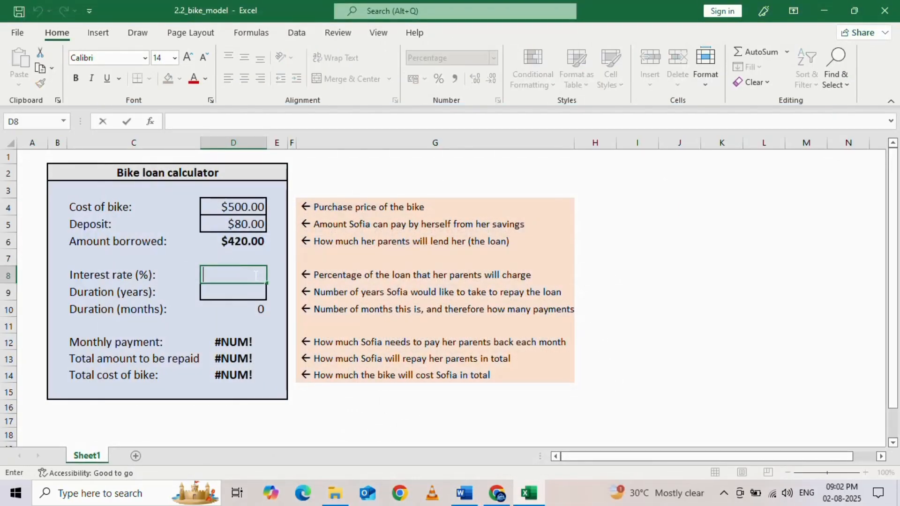
text(3)
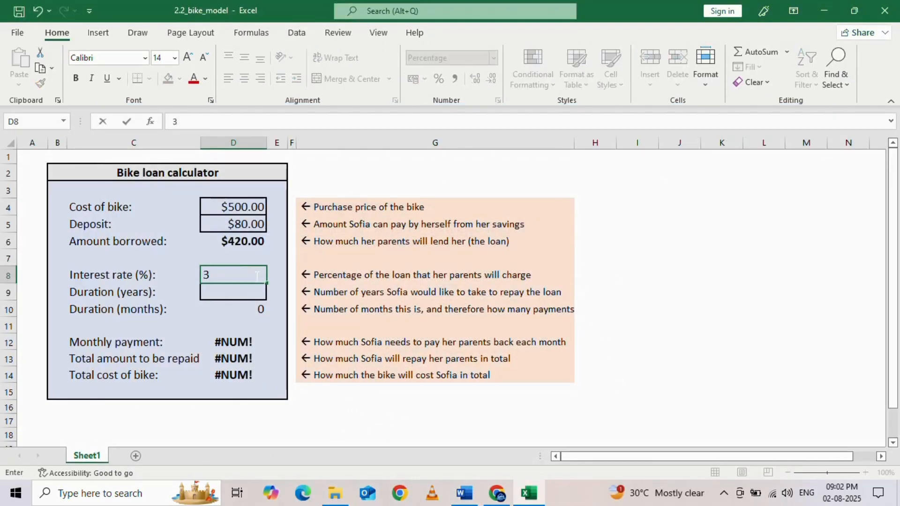
click(240, 297)
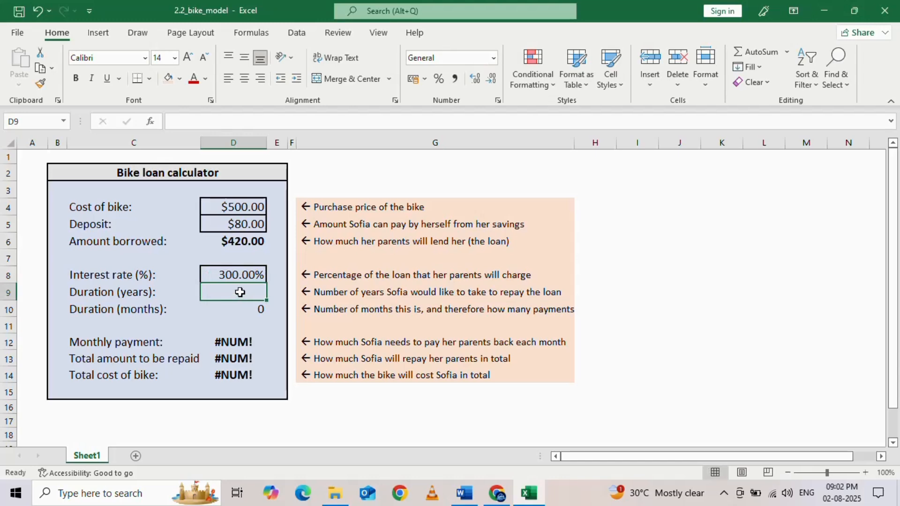
- Correct the interest rate in the bike loan calculator to 3%
click(237, 276)
double_click(236, 275)
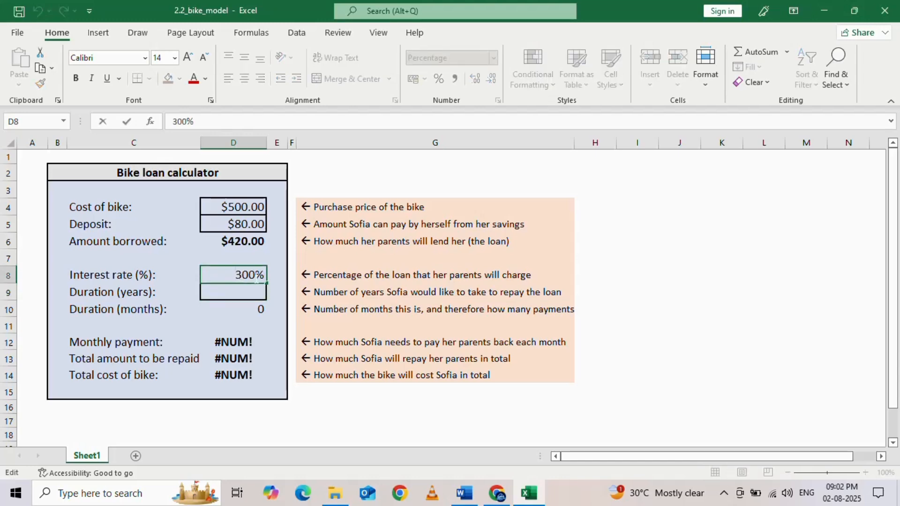
key(BackSpace)
key(BackSpace)
click(242, 294)
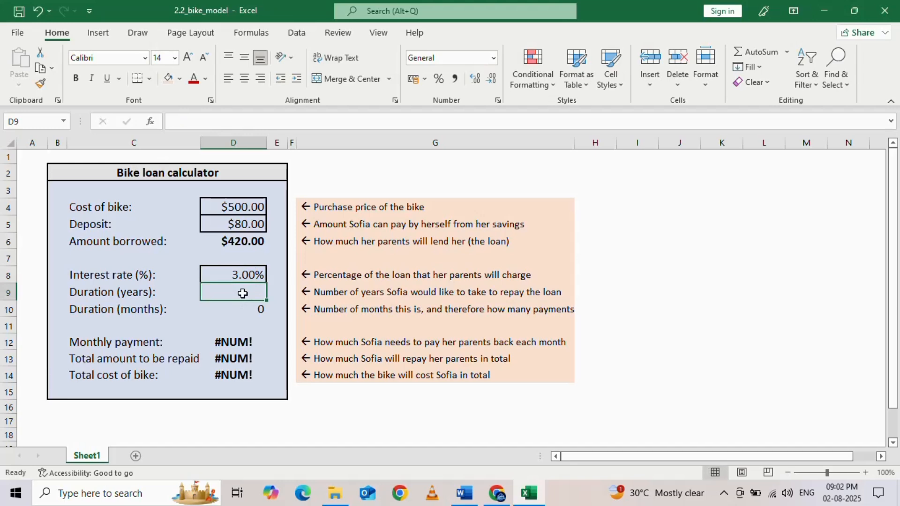
- Enter 2 years as the loan duration and check the monthly payment formula in the calculator
double_click(243, 293)
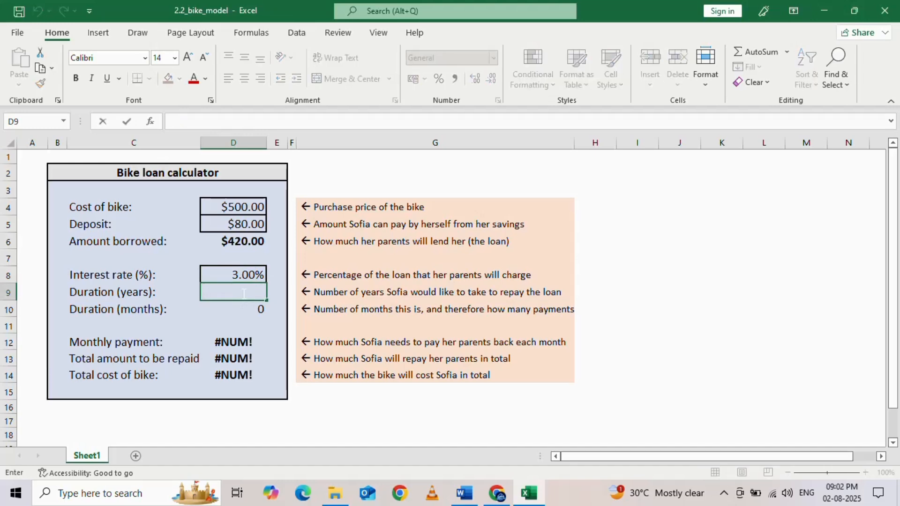
text(2)
click(327, 411)
click(260, 343)
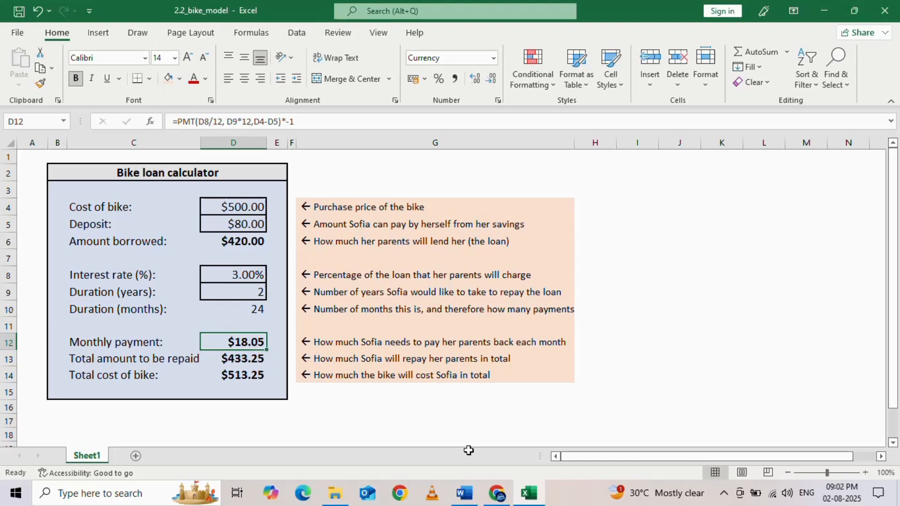
- Switch to the Word task and write $18.05 as the answer to question 2 and $420 as the answer to question 1
click(464, 494)
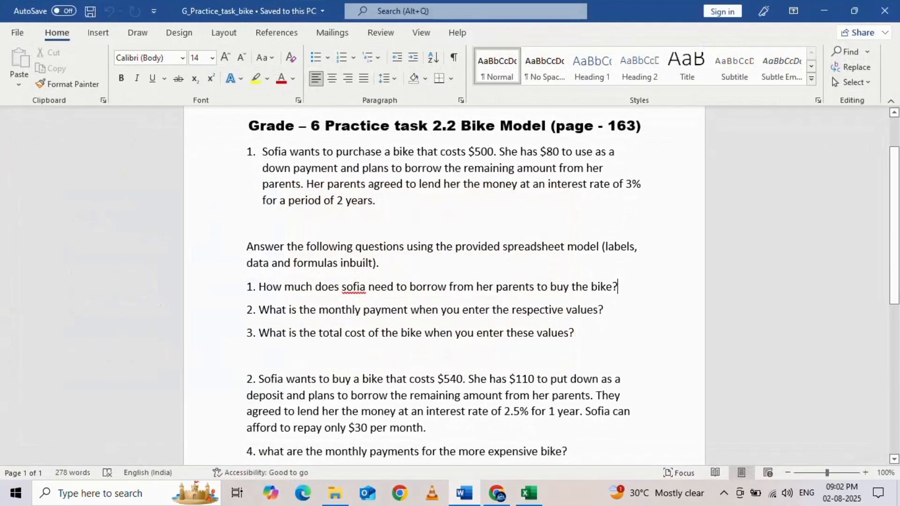
click(604, 310)
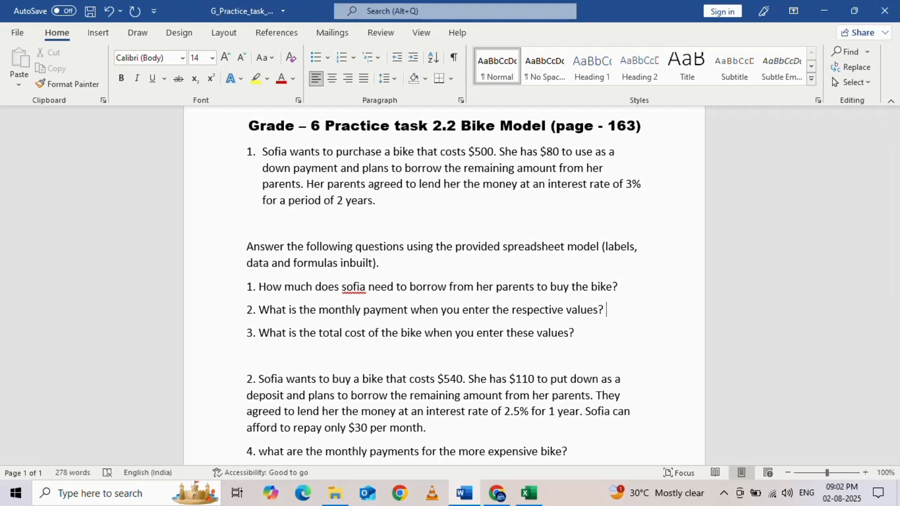
text($80)
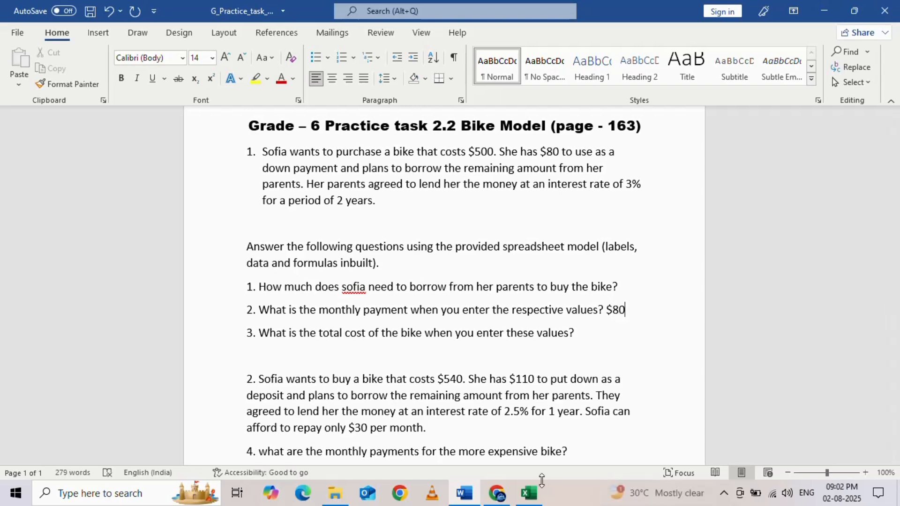
click(530, 493)
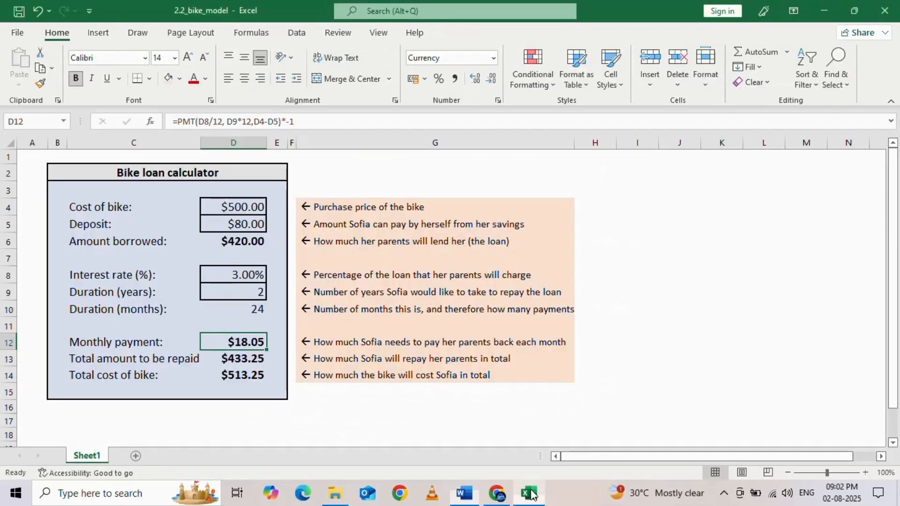
click(465, 493)
key(BackSpace)
key(BackSpace)
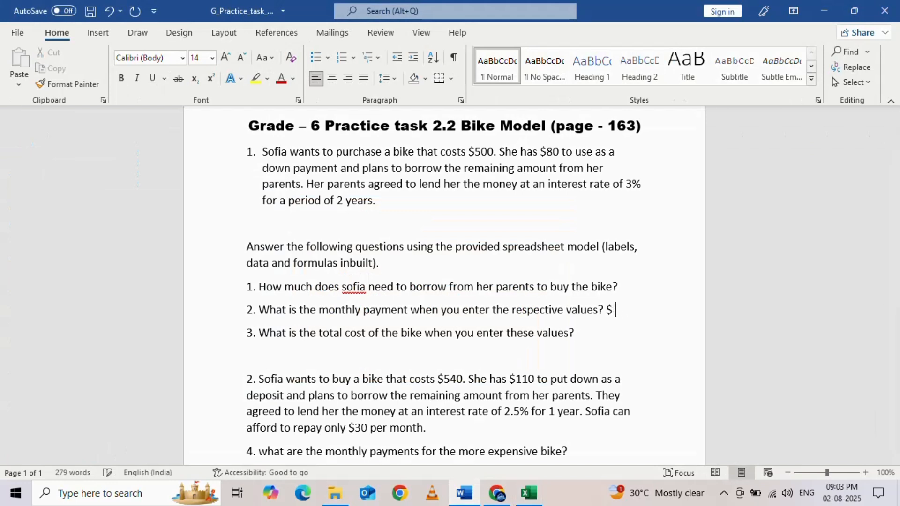
text(18.05)
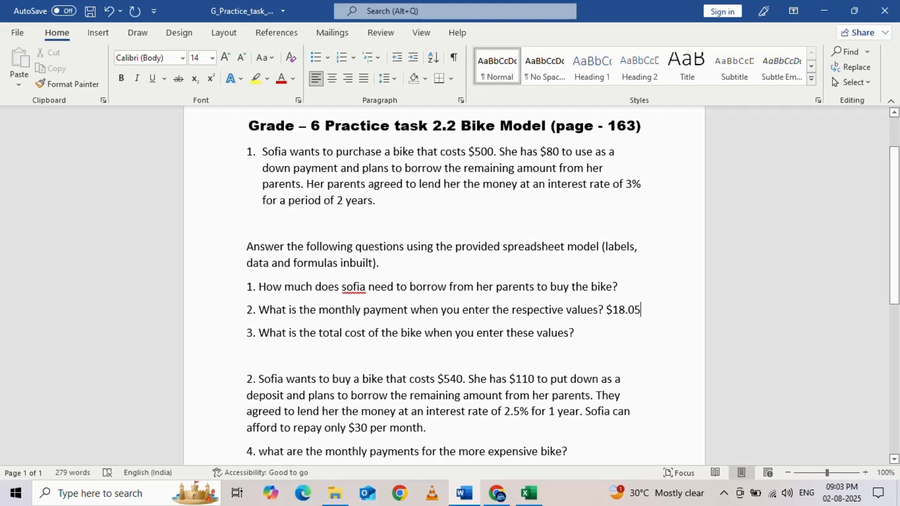
click(618, 287)
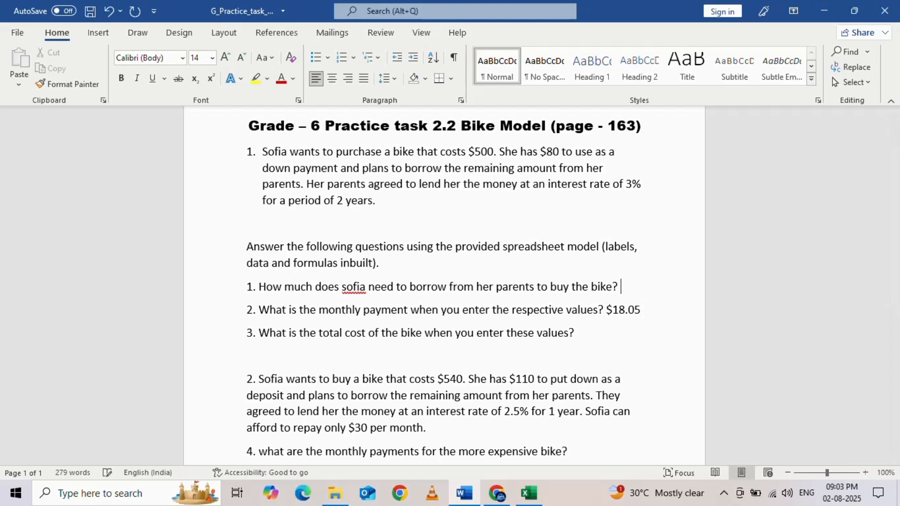
text($420)
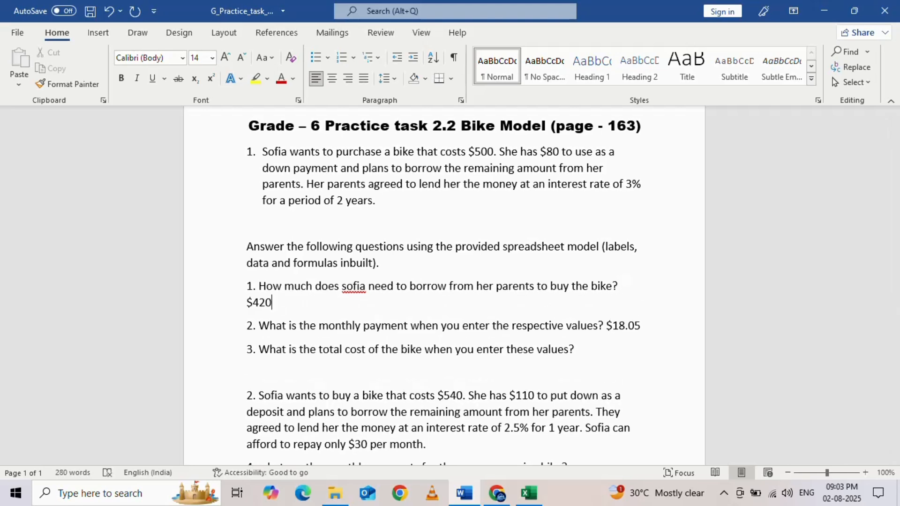
- Copy the total cost of the bike, $513.25, from the Excel calculator into the Word task as the answer to question 3
scroll(451, 282, down, 1)
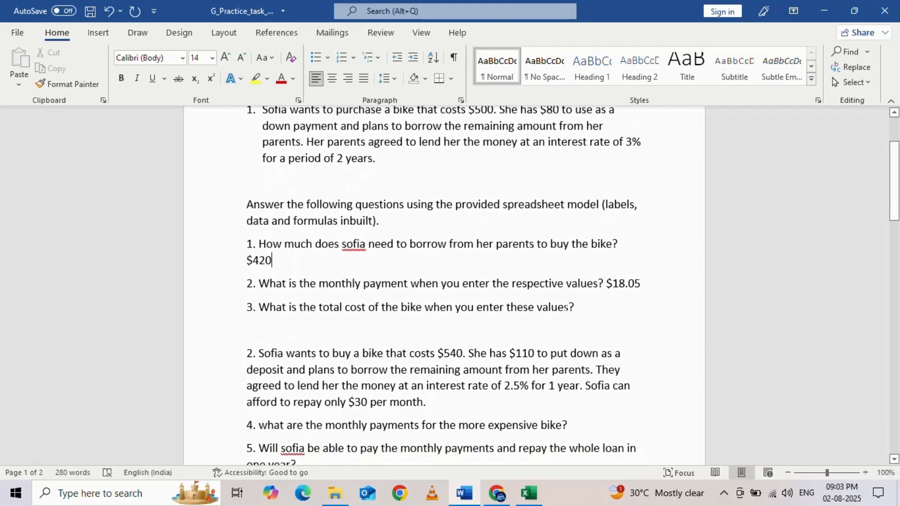
click(576, 307)
click(529, 493)
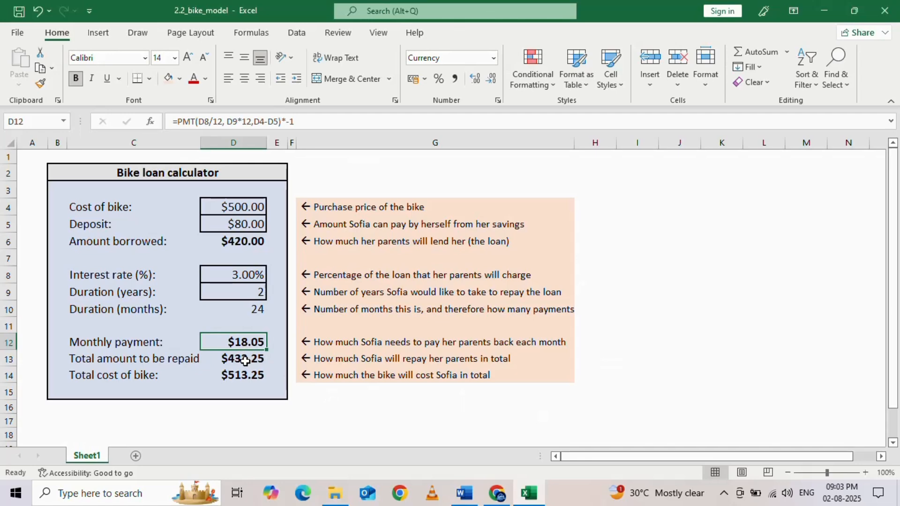
click(237, 377)
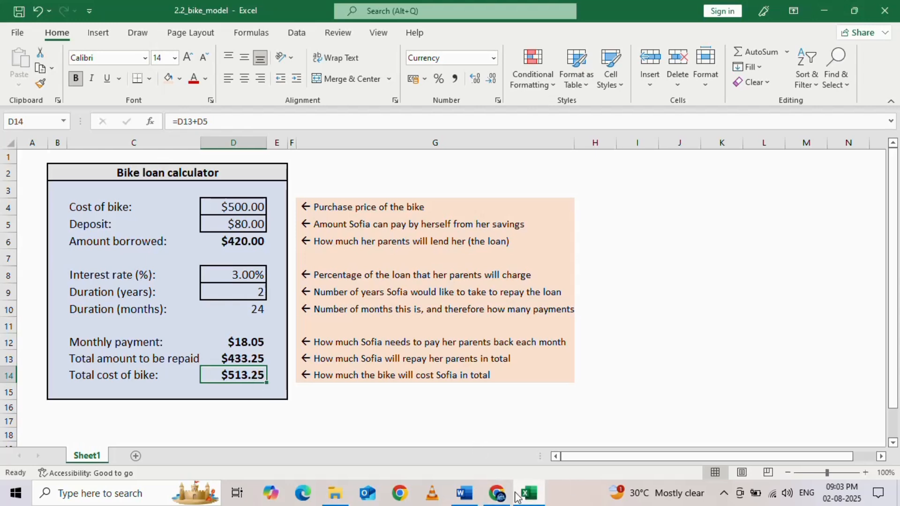
click(464, 493)
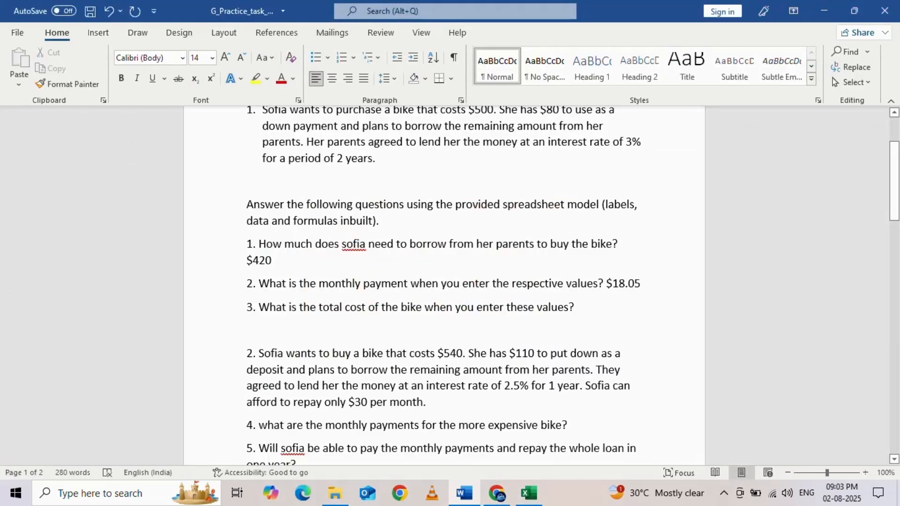
click(529, 493)
key(ctrl+c)
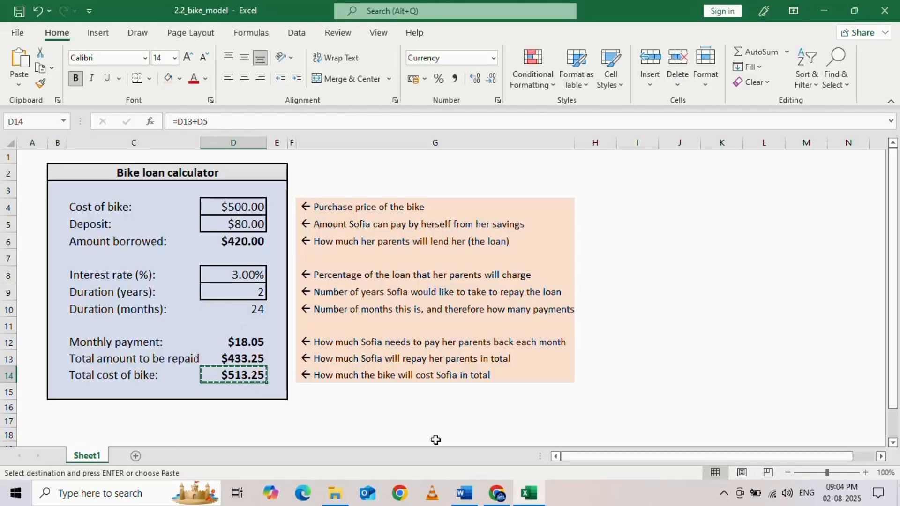
click(463, 493)
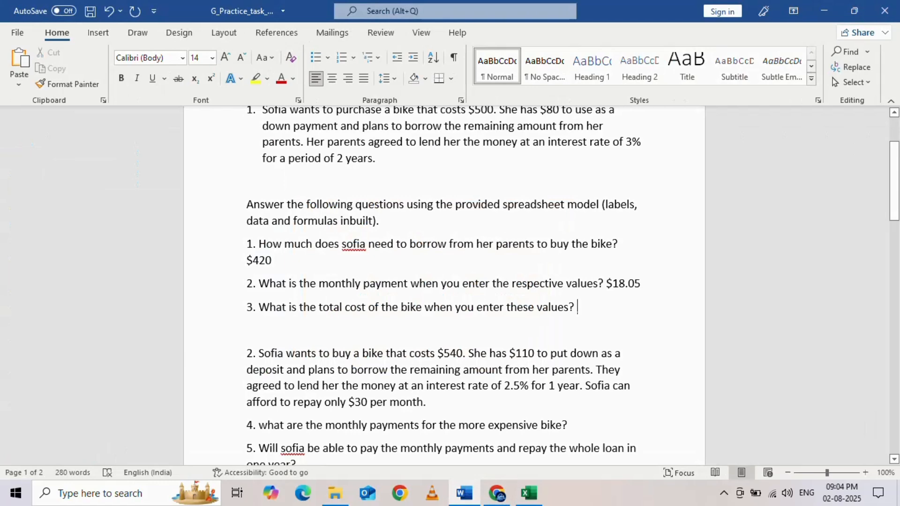
key(ctrl+v)
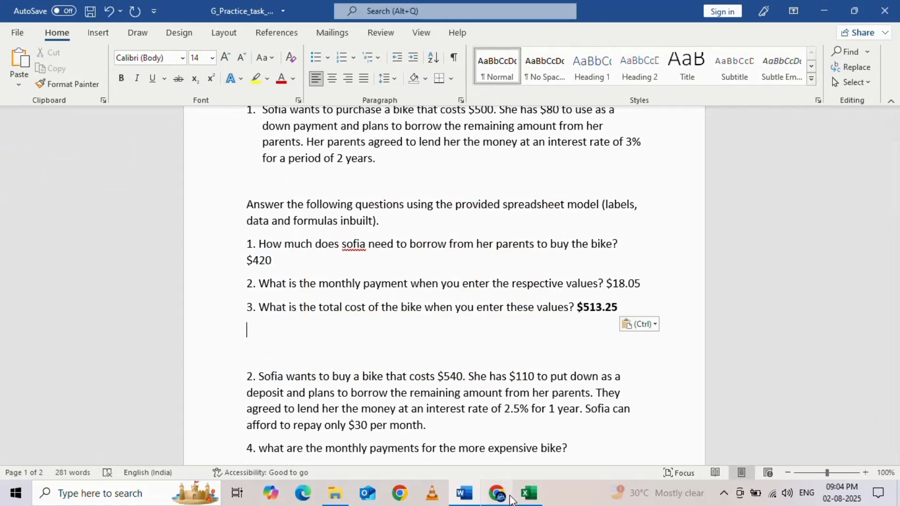
key(alt+Tab)
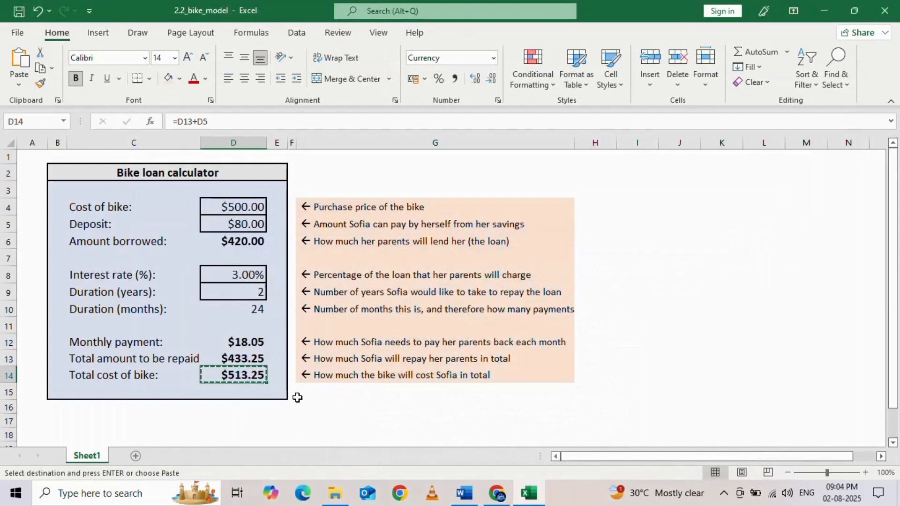
key(Escape)
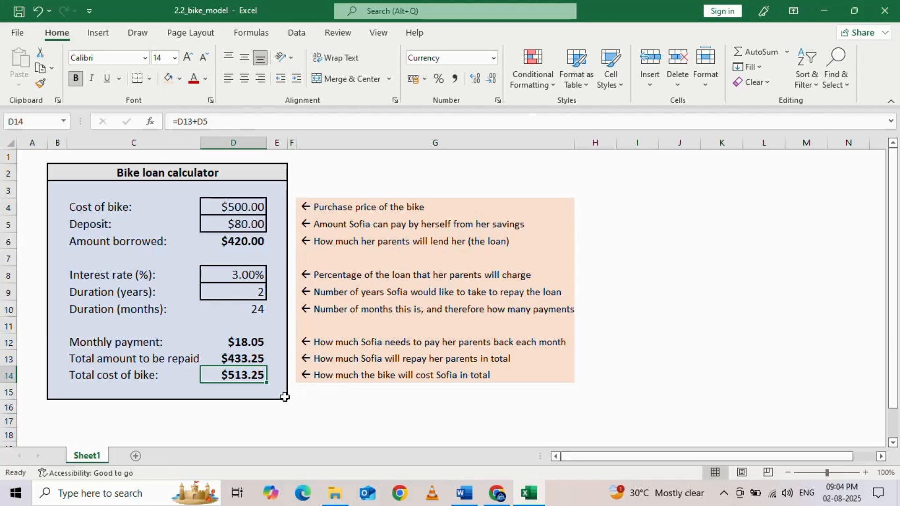
- Read the second bike scenario in the Word task and undo the extra blank line below question 3's answer
click(464, 493)
scroll(444, 280, down, 1)
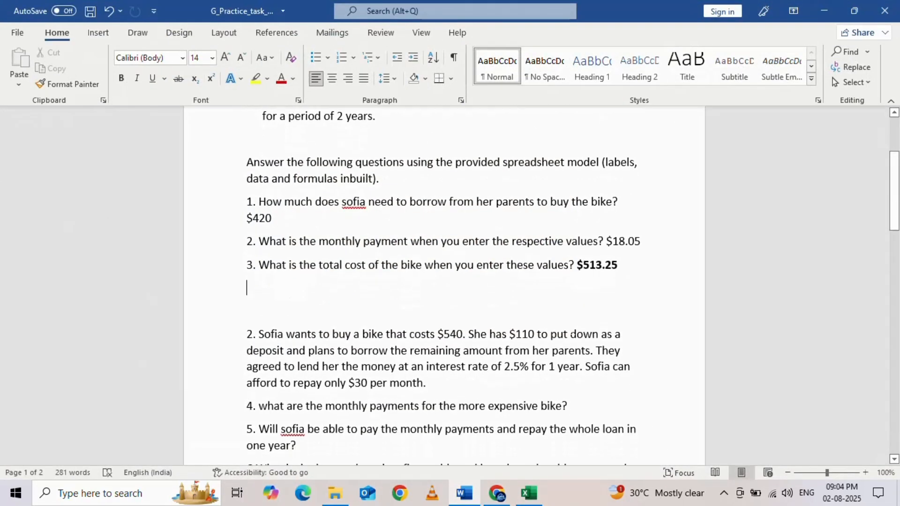
scroll(444, 280, down, 2)
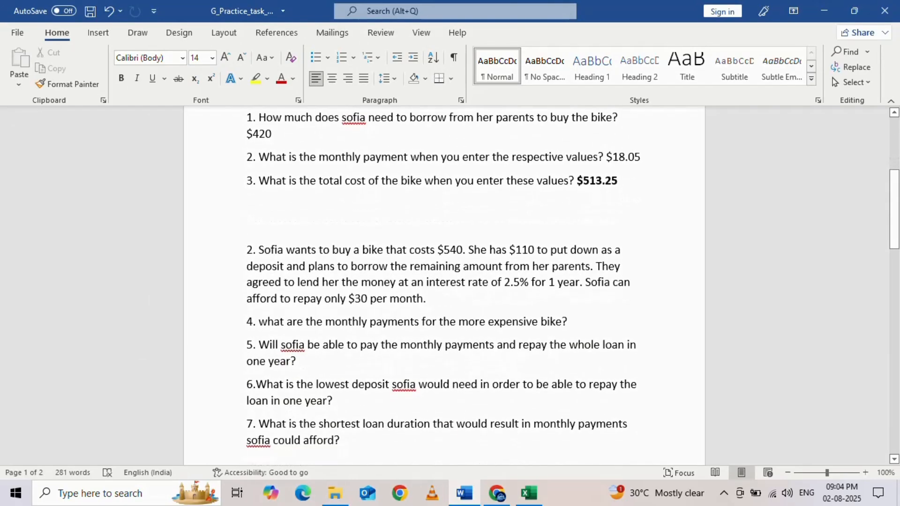
key(ctrl+z)
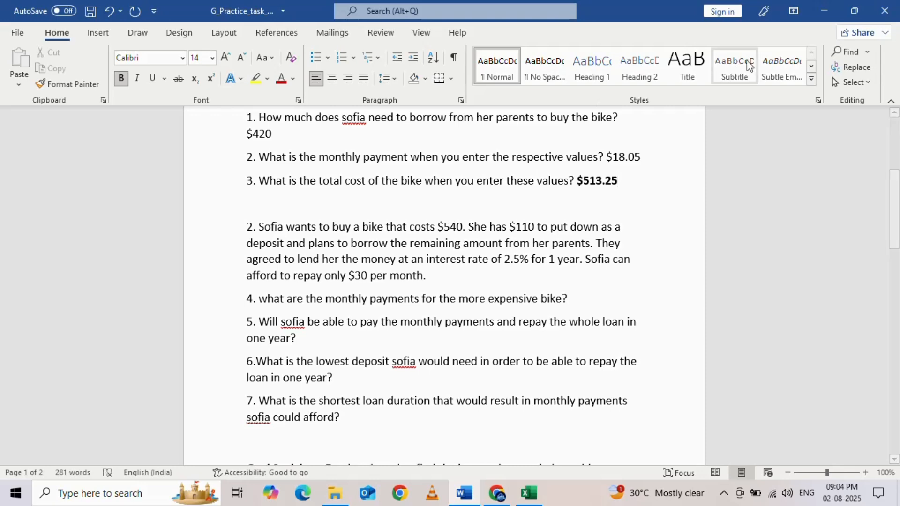
- Return to the Excel calculator and change the cost of the bike to 540
click(815, 13)
click(242, 207)
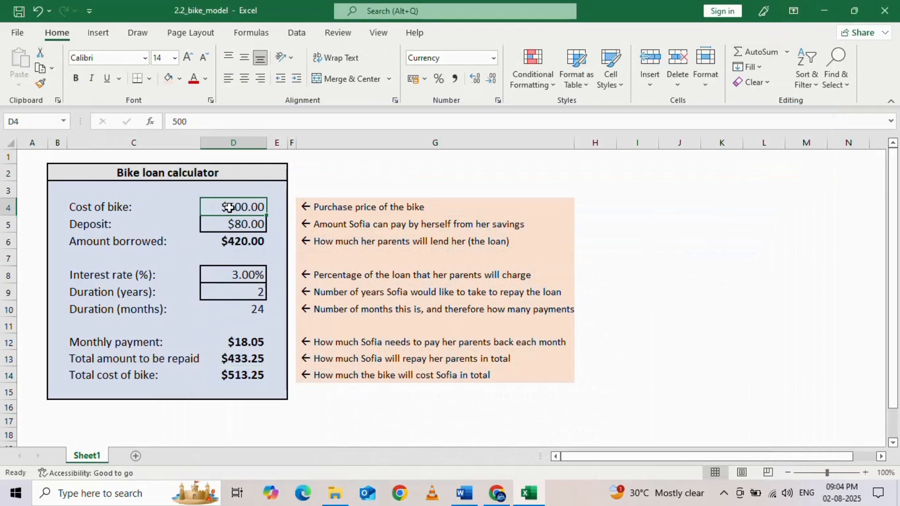
double_click(242, 209)
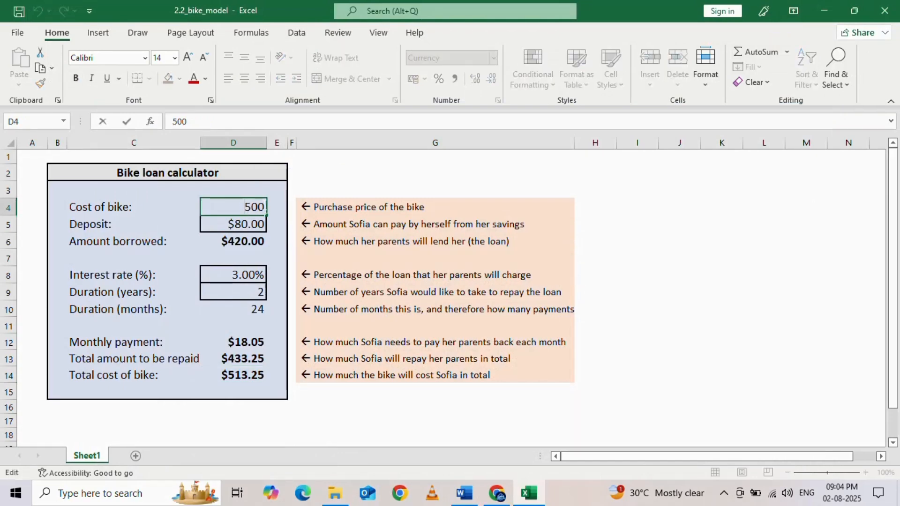
click(258, 207)
key(BackSpace)
text(4)
click(625, 320)
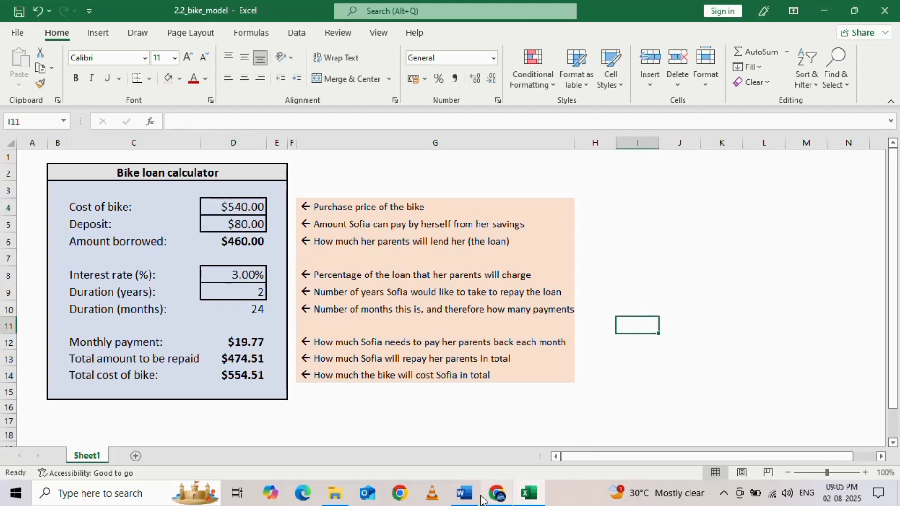
- Look up the second scenario's deposit in the Word task and enter 110 as the deposit in the Excel calculator
click(464, 493)
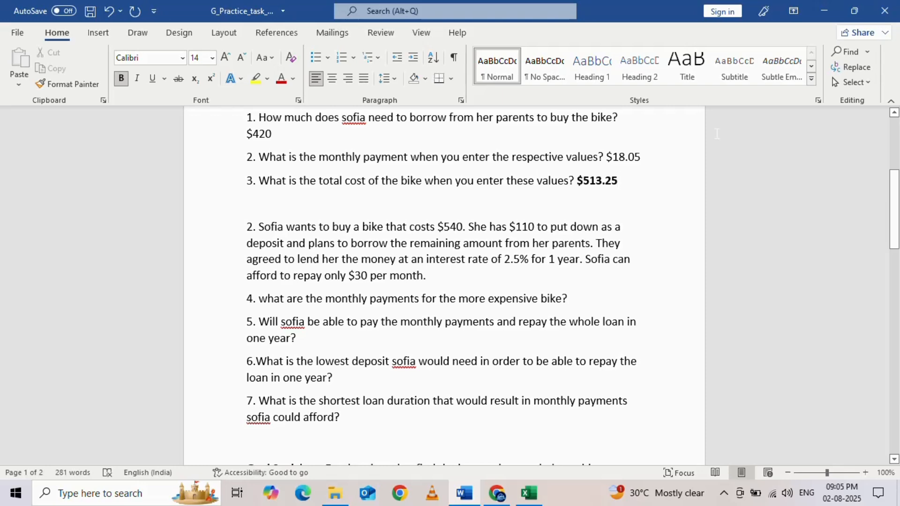
click(826, 10)
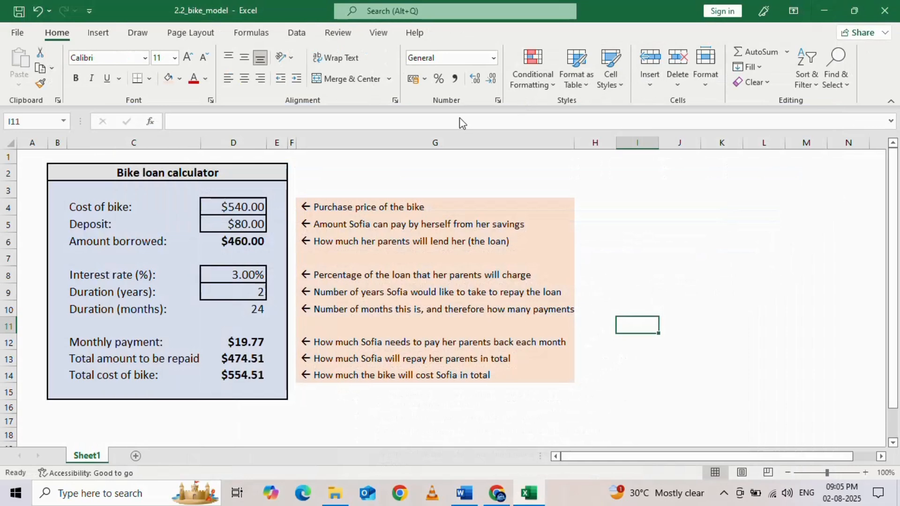
double_click(249, 226)
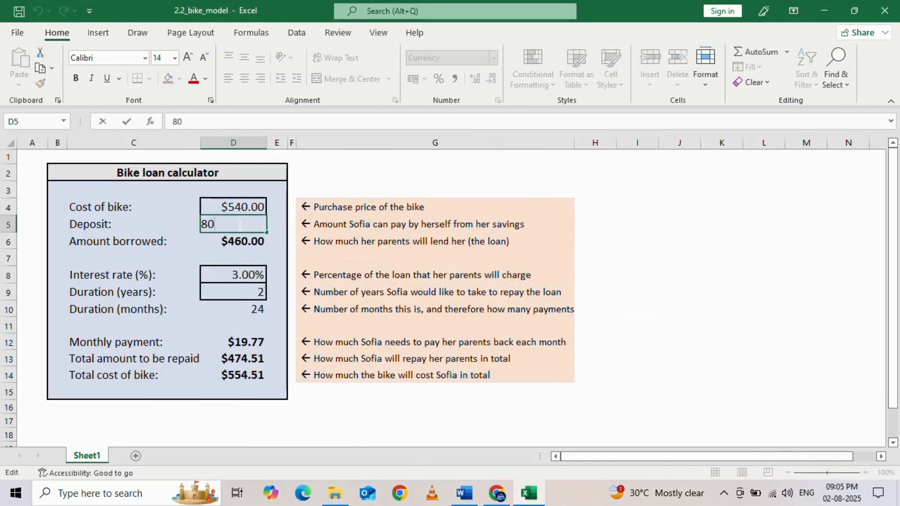
key(BackSpace)
key(BackSpace)
text(0)
click(339, 173)
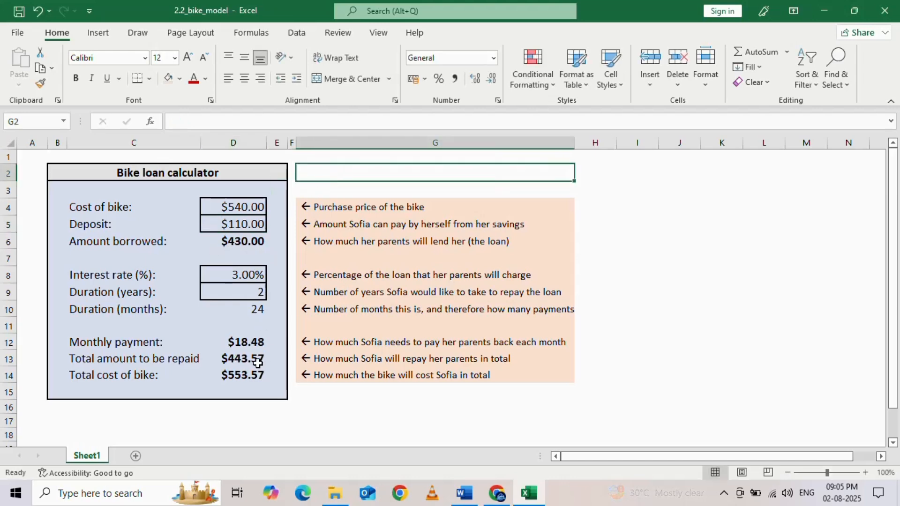
- Look up the second scenario's interest rate in the Word task and set the interest rate in the Excel calculator to 2.5%
click(237, 244)
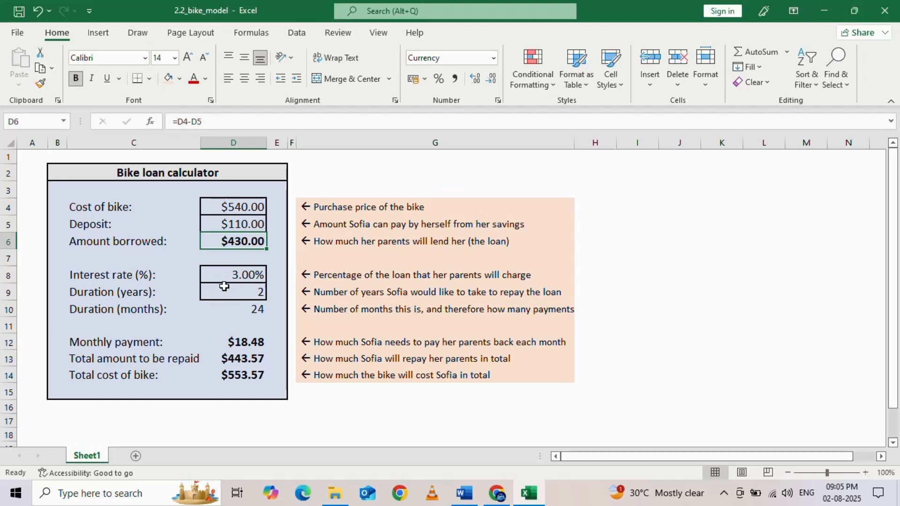
click(816, 14)
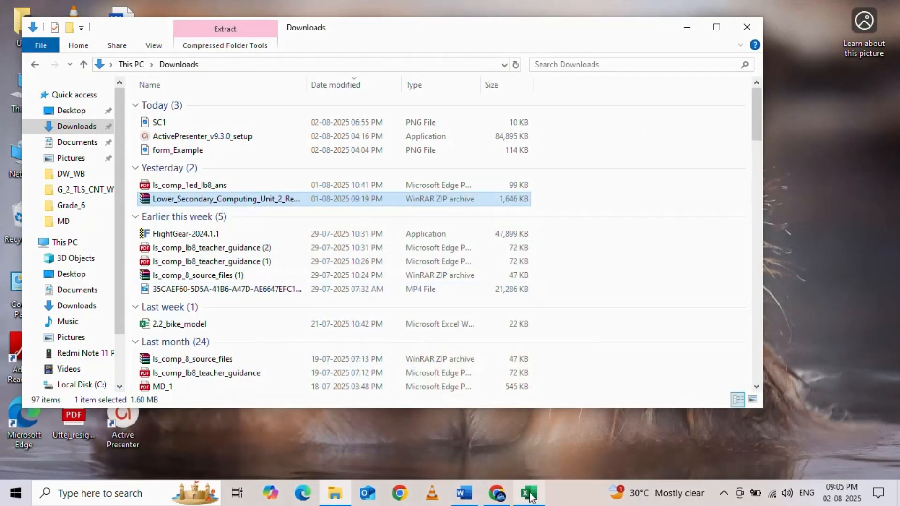
click(464, 493)
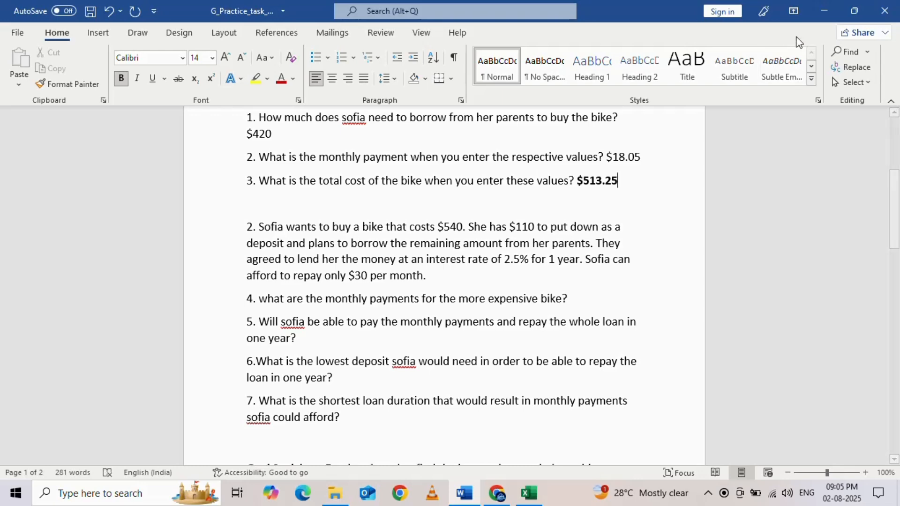
click(823, 10)
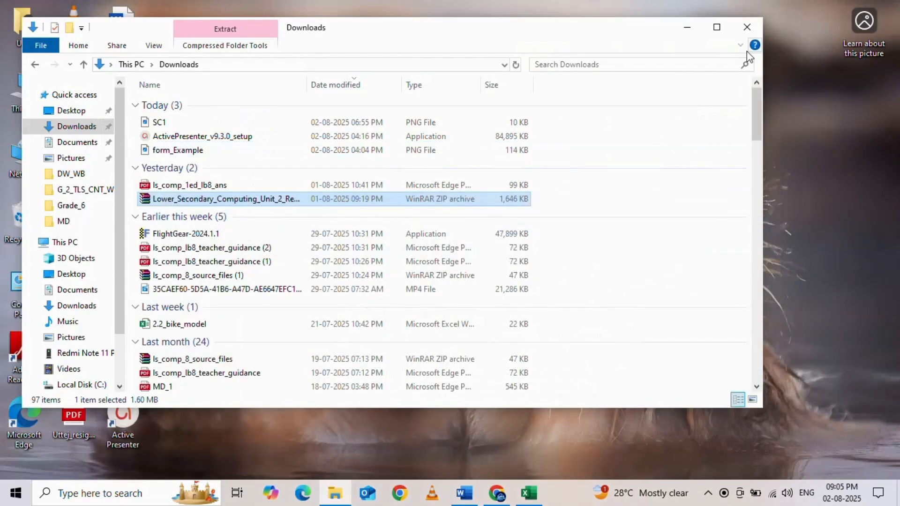
click(529, 493)
click(244, 273)
double_click(244, 273)
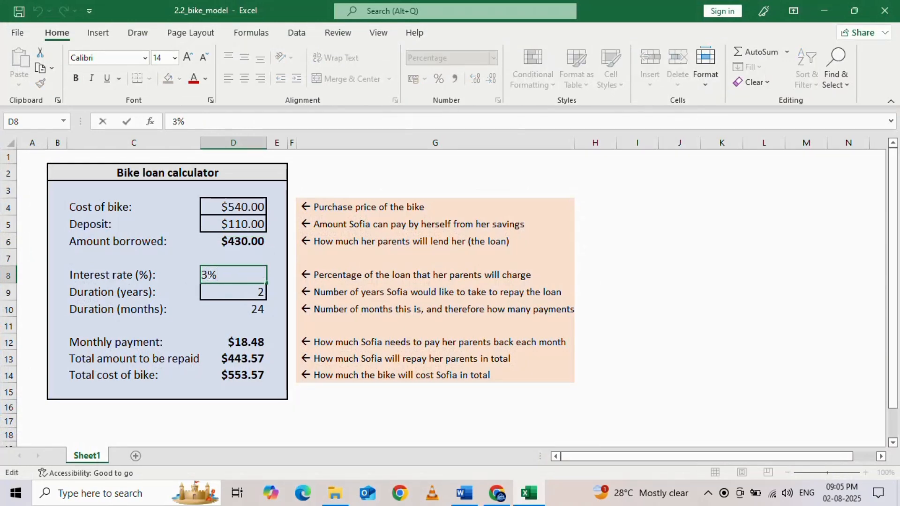
key(BackSpace)
text(2.5)
click(248, 291)
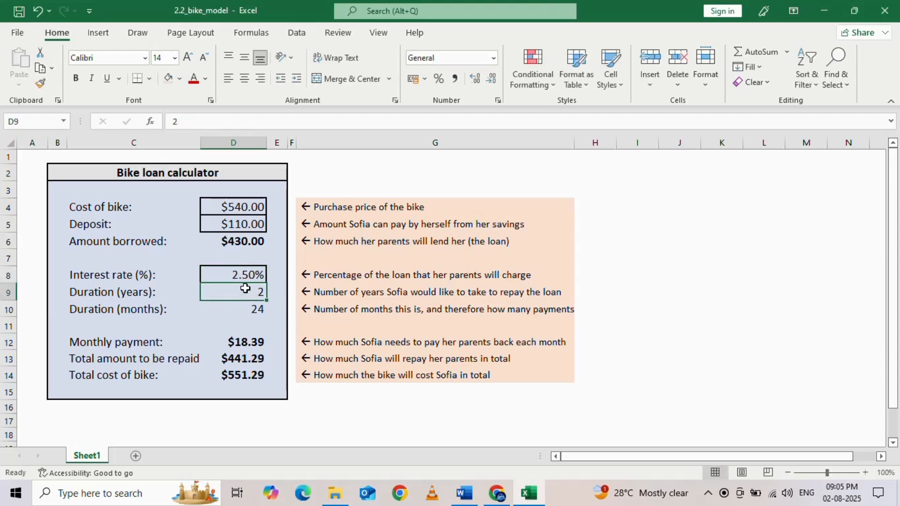
- Set the loan duration in the Excel calculator to 1 year
double_click(256, 293)
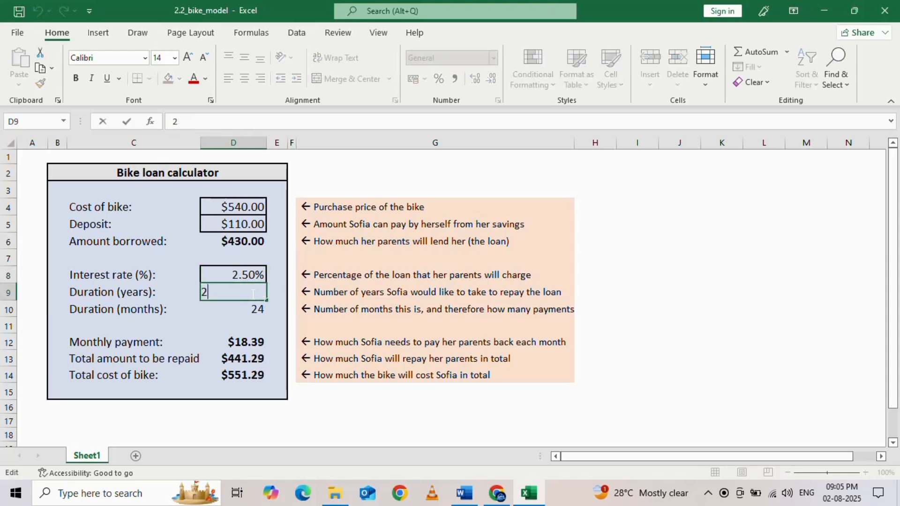
key(BackSpace)
text(1)
click(258, 325)
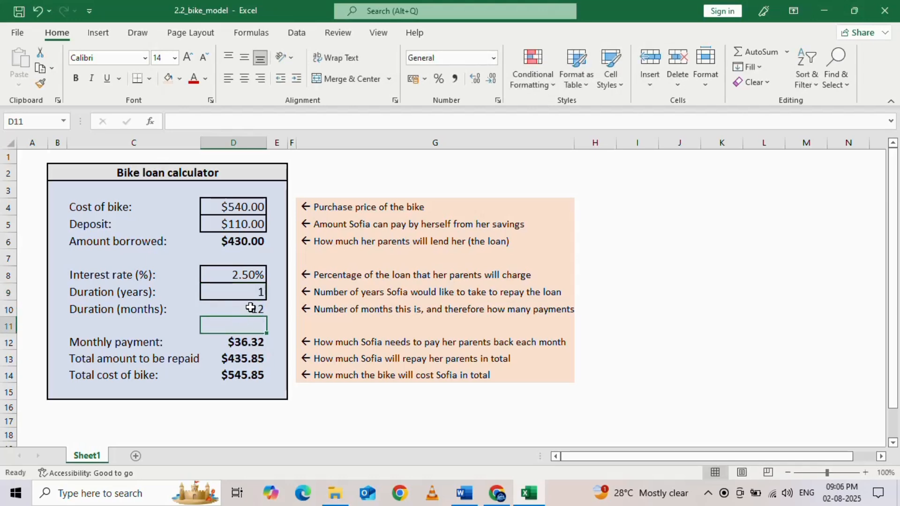
- Review the calculator's duration in months, monthly payment, total repayment and total bike cost, and reread question 4 in the Word task
click(251, 308)
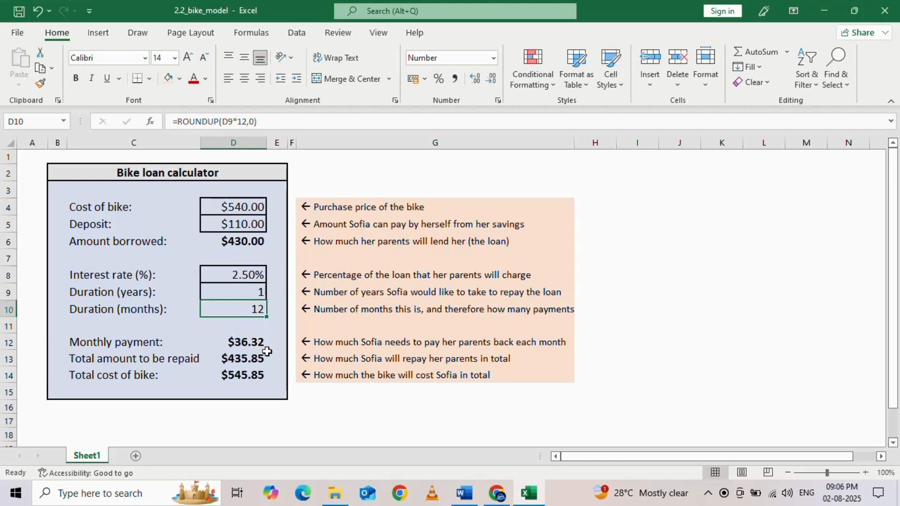
click(235, 344)
click(237, 361)
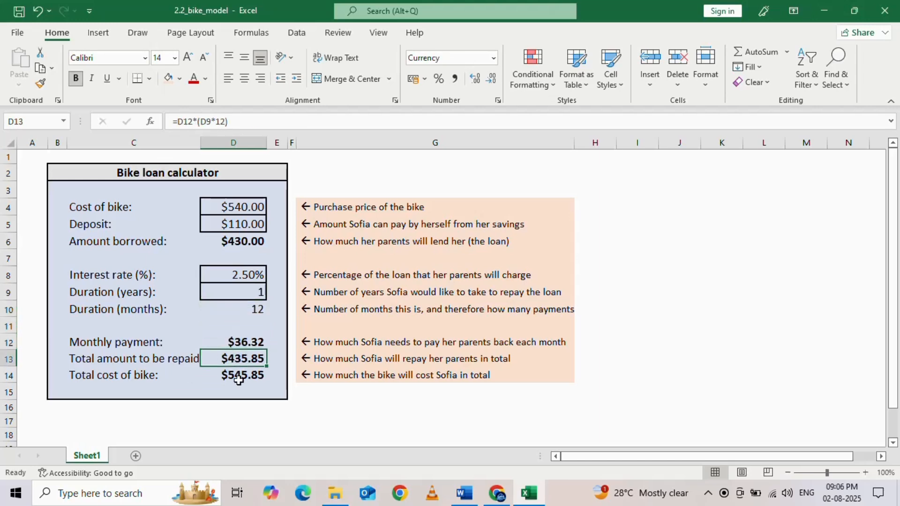
click(238, 380)
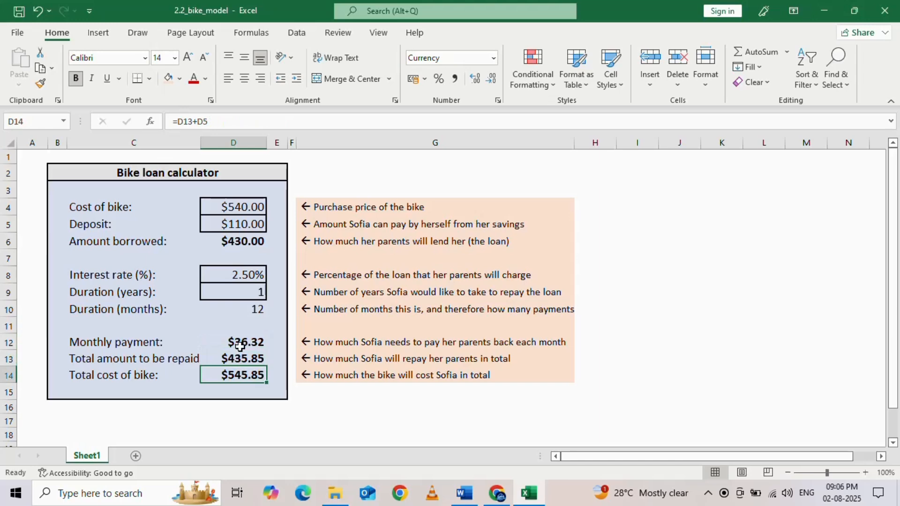
click(464, 492)
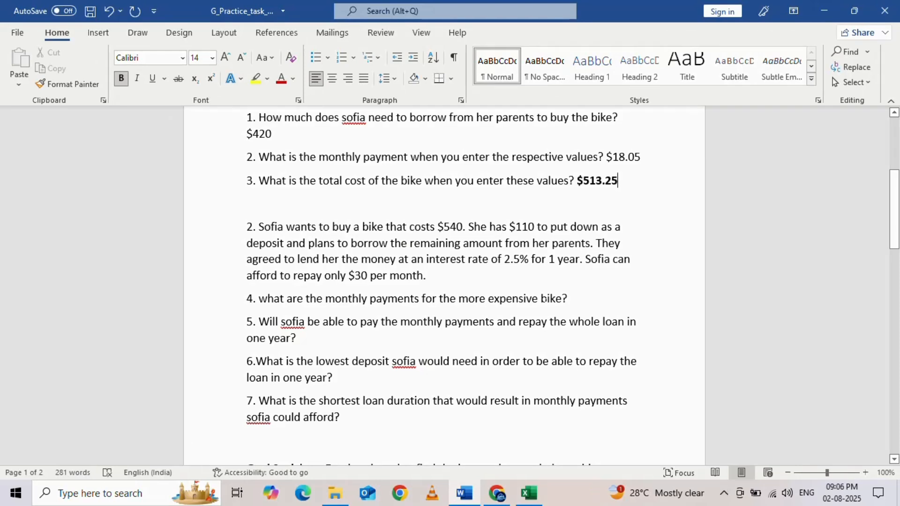
click(830, 8)
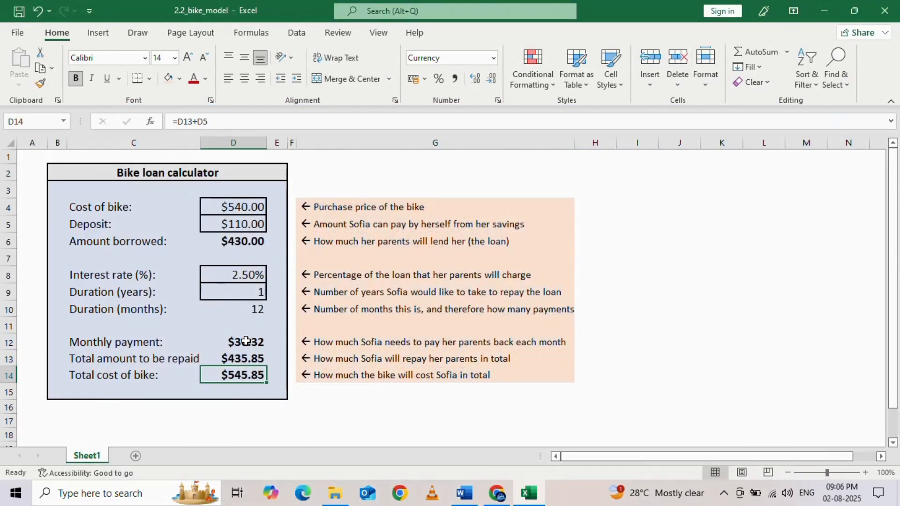
- Copy the monthly payment, $36.32, from the Excel calculator into Word as question 4's answer, without an extra blank line below it
click(256, 313)
click(237, 344)
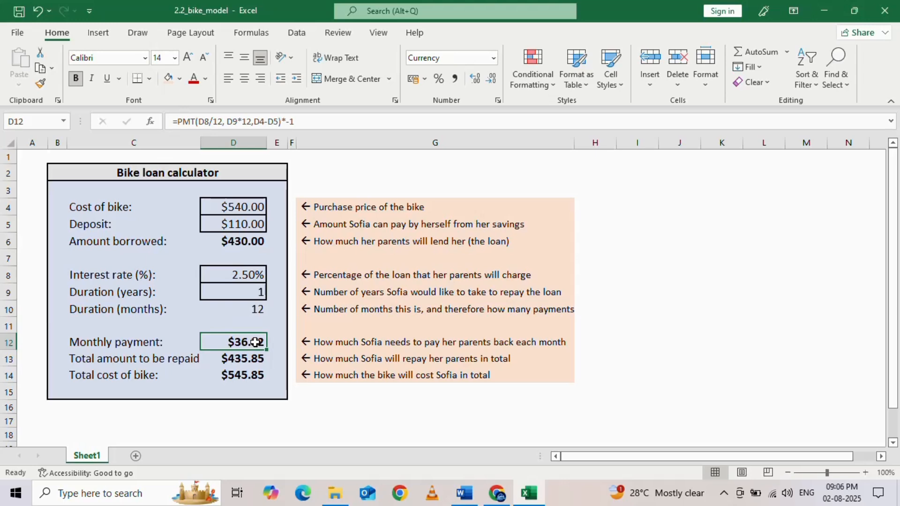
click(464, 493)
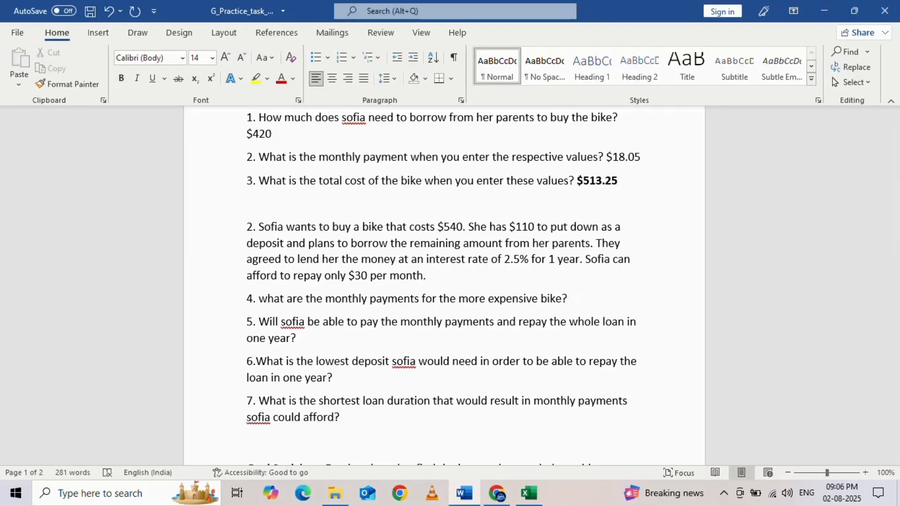
click(529, 493)
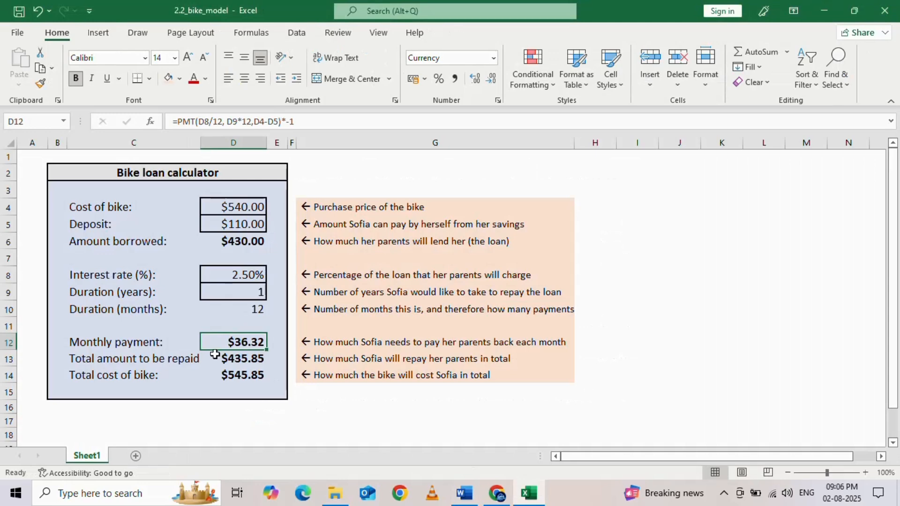
key(ctrl+c)
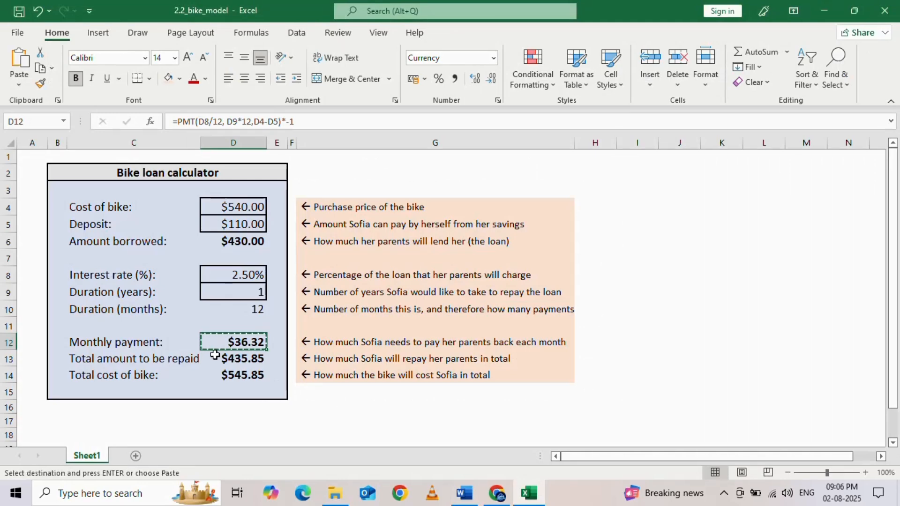
click(464, 493)
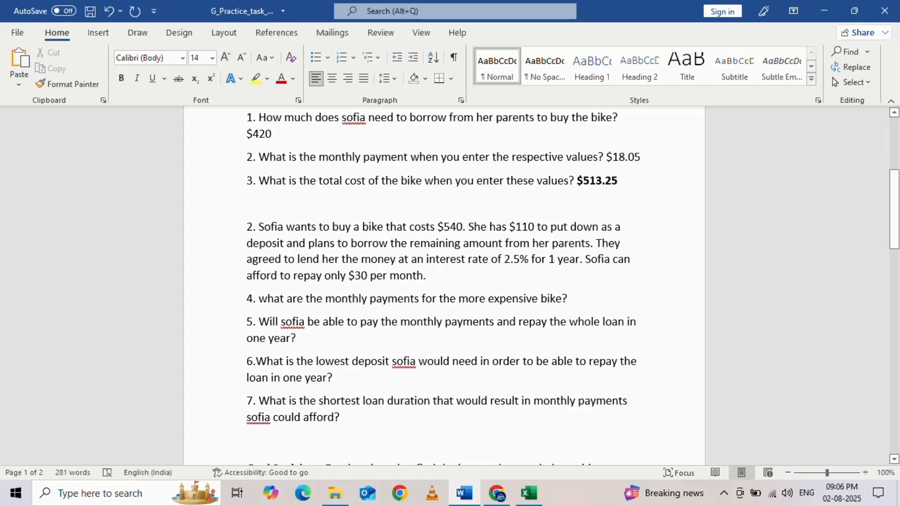
key(ctrl+v)
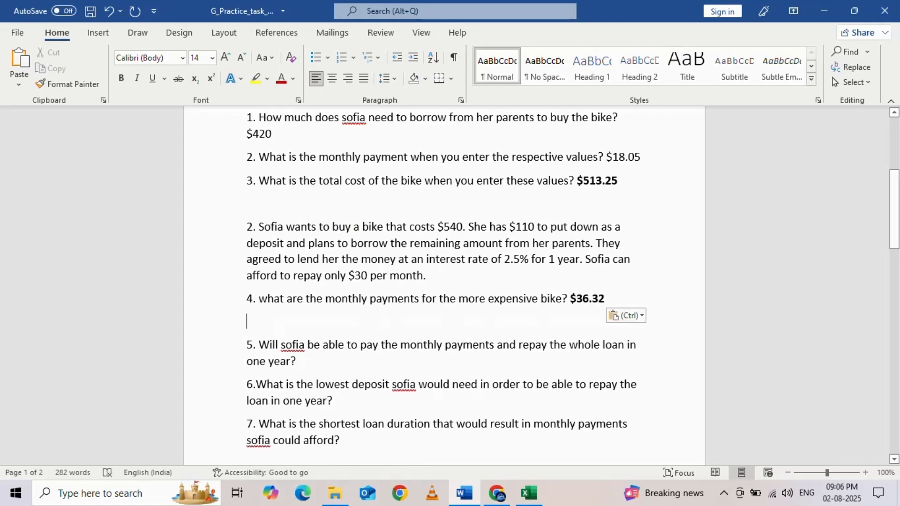
key(BackSpace)
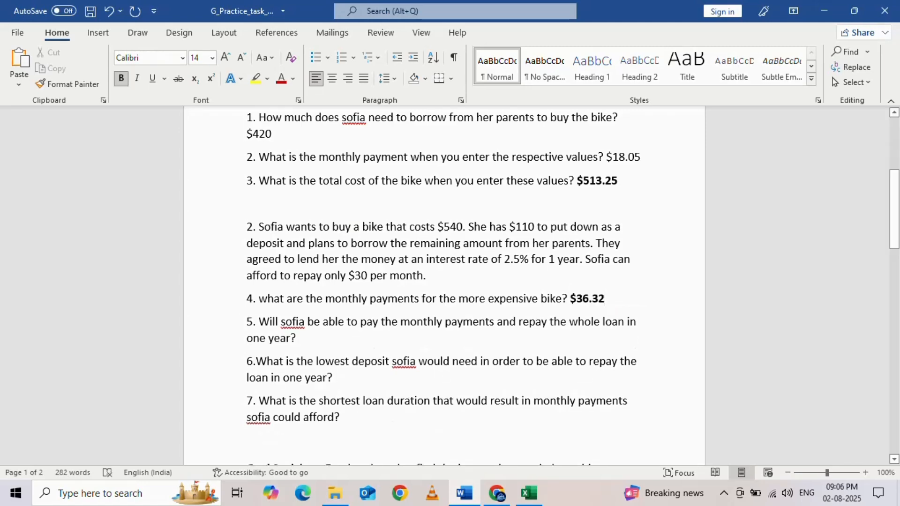
- Compare the calculator's monthly payment with the scenario's $30 limit and answer question 5 in the Word task with NO
key(alt+Tab)
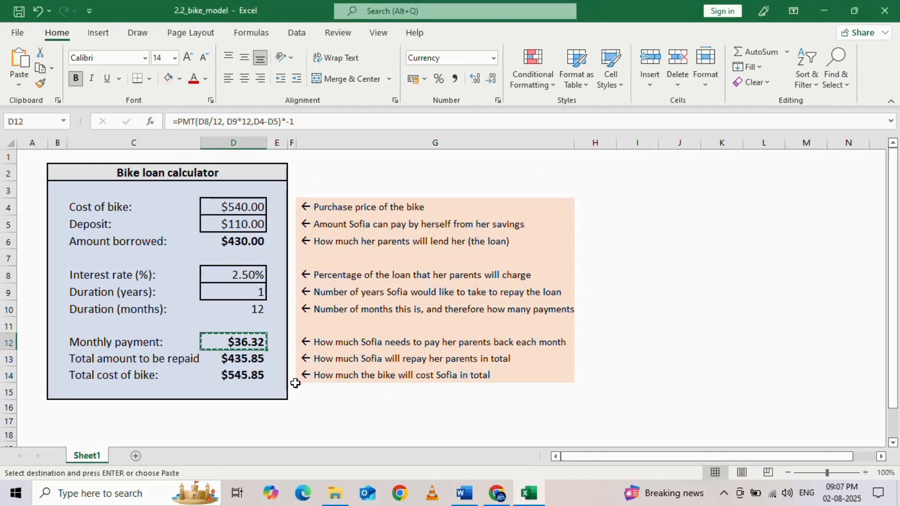
key(Escape)
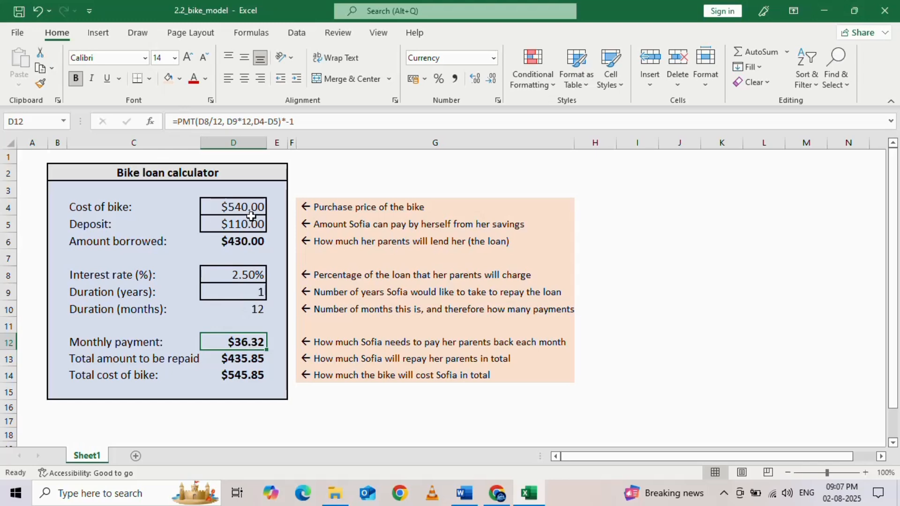
click(462, 494)
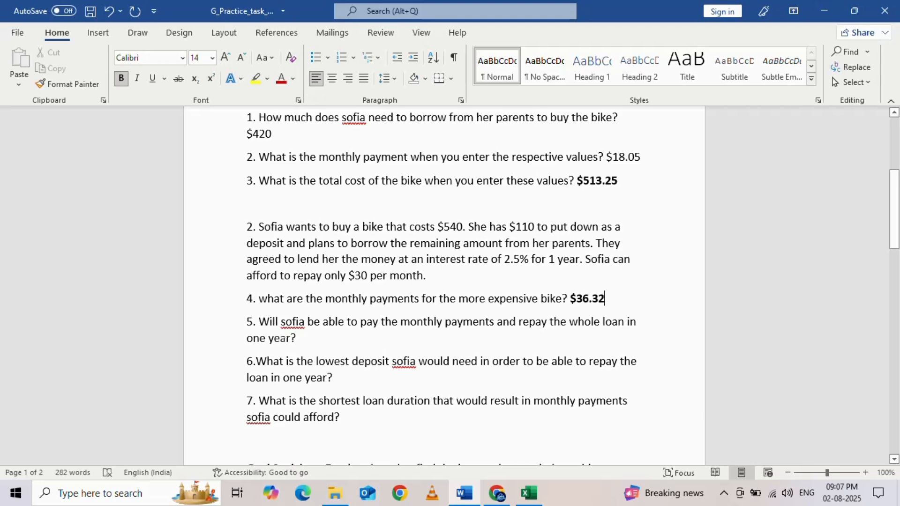
click(285, 338)
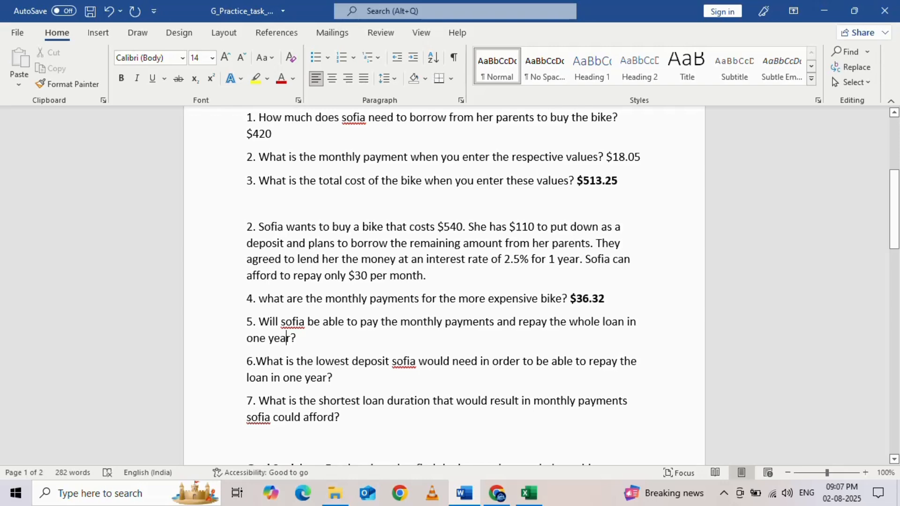
click(529, 495)
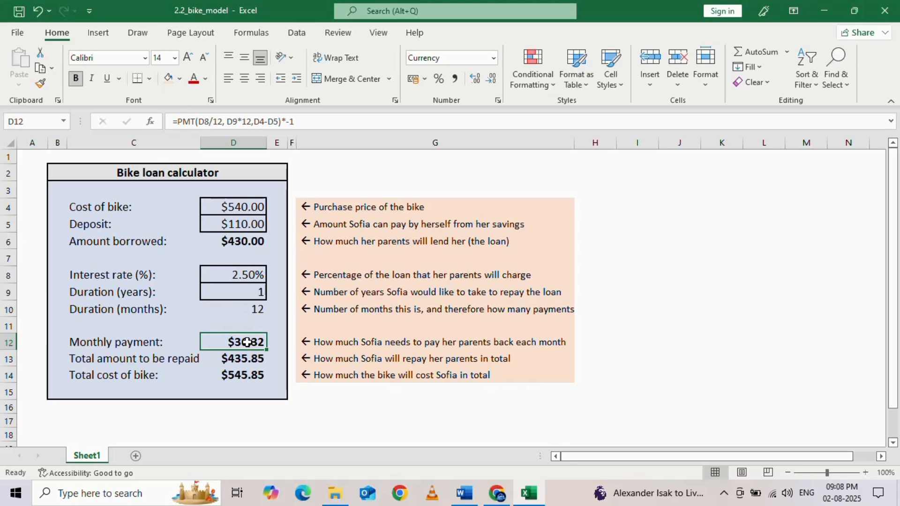
click(251, 297)
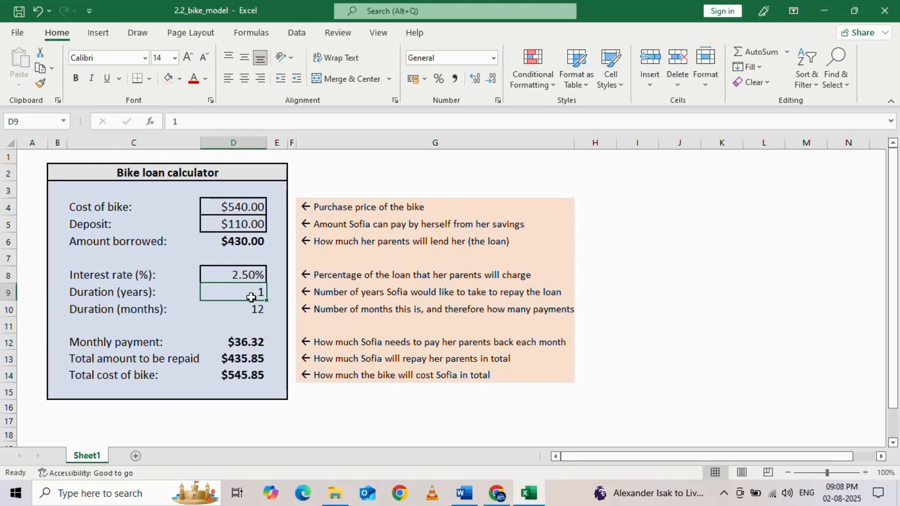
click(245, 342)
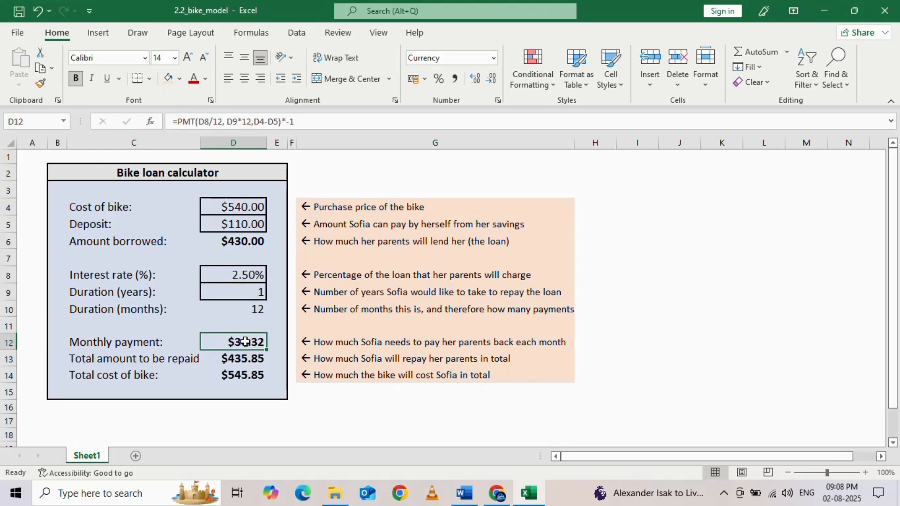
click(530, 493)
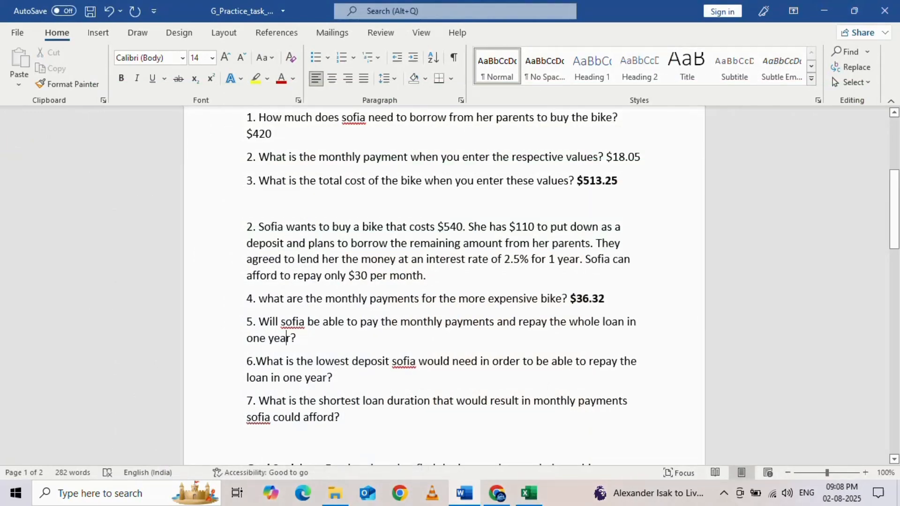
click(297, 338)
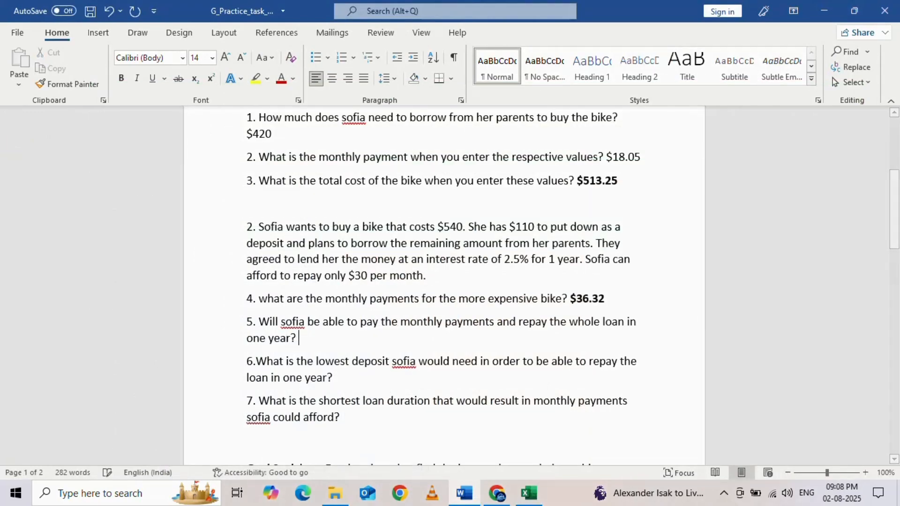
text(NO)
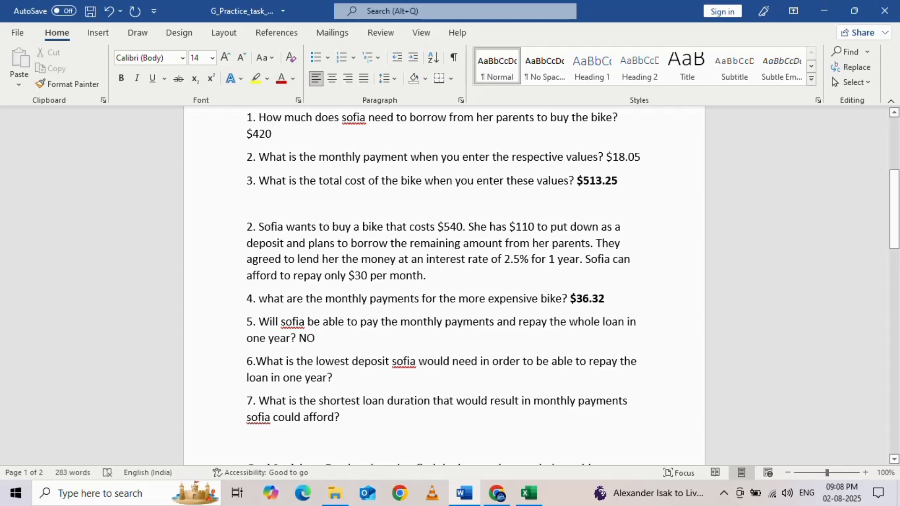
- Examine the monthly payment in the Excel calculator and read question 6 and the Goal Seek explanation in the Word task
mouse_move(529, 493)
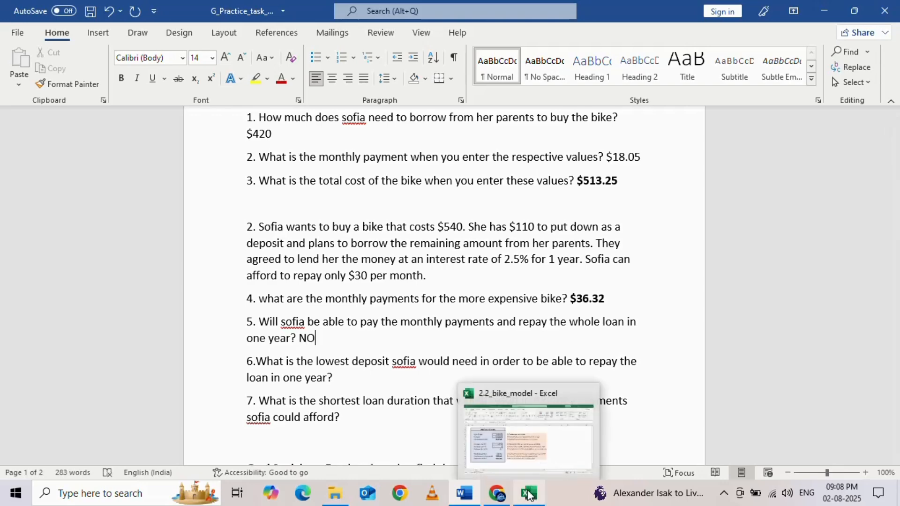
click(522, 448)
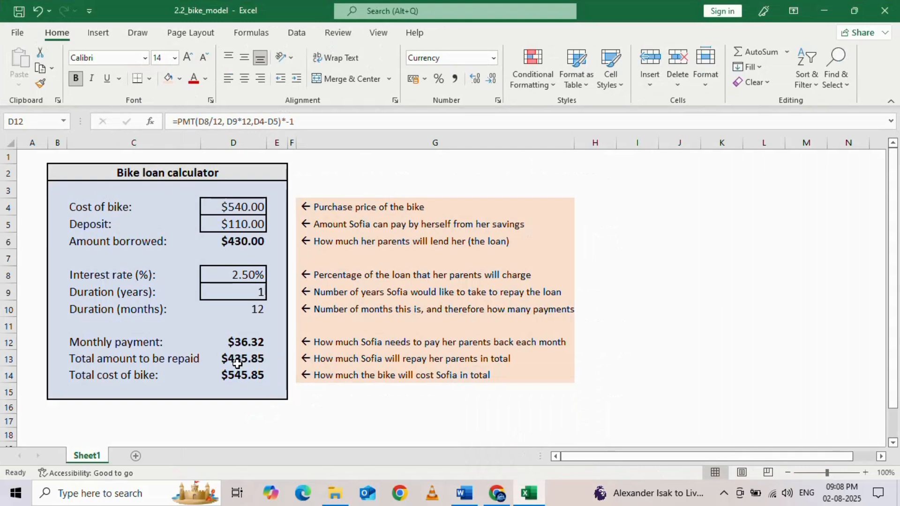
click(248, 341)
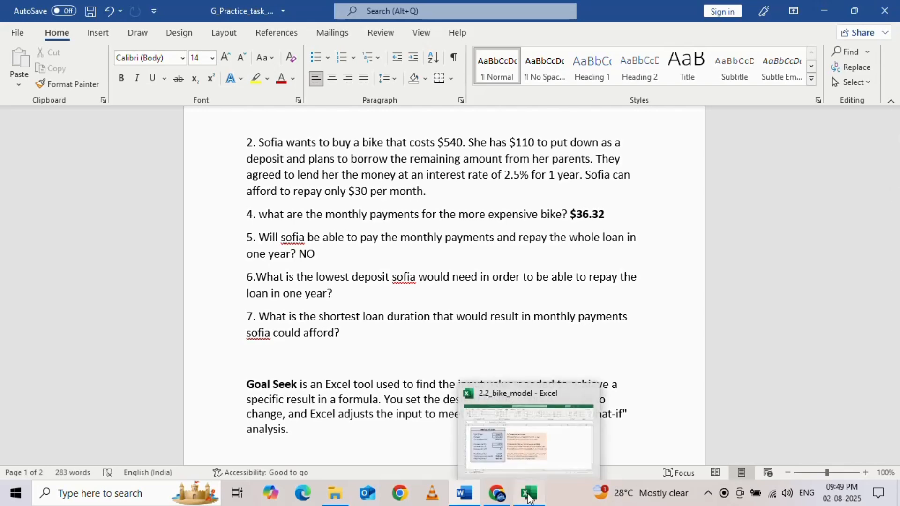
click(528, 495)
click(422, 237)
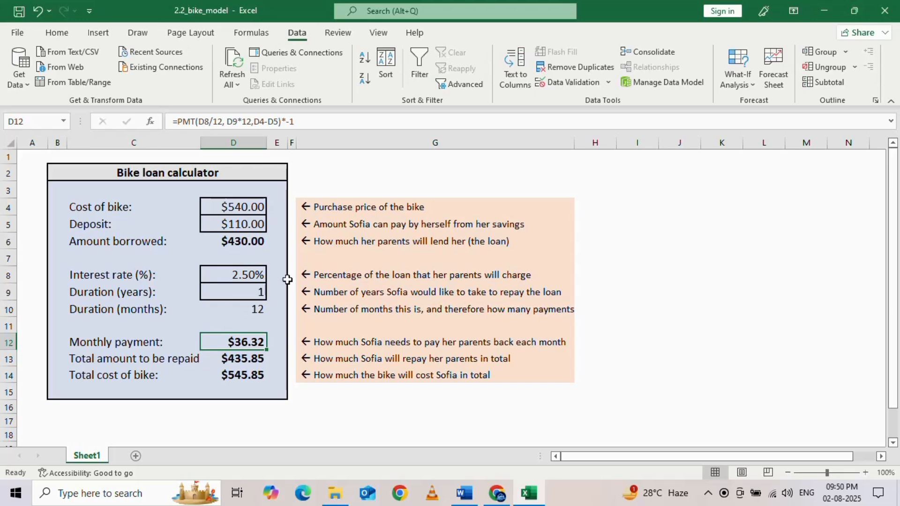
click(464, 493)
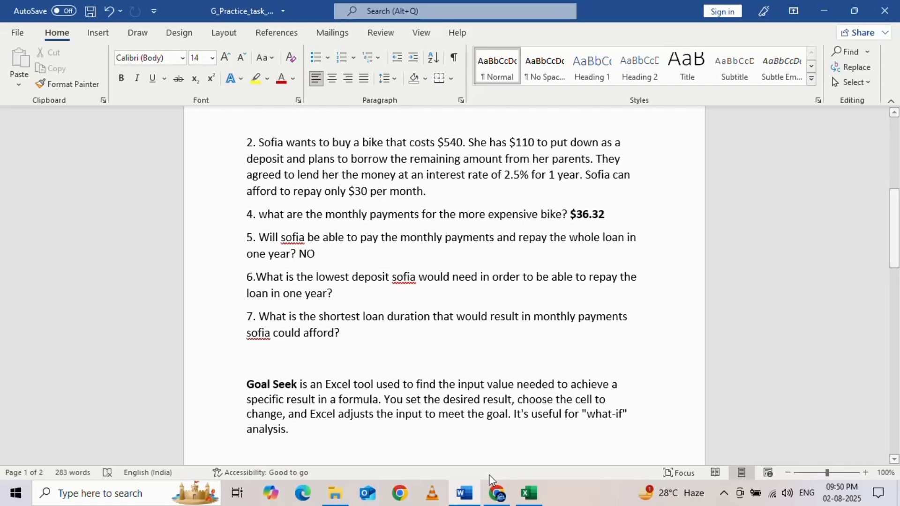
- In the Excel calculator, use Goal Seek to set the monthly payment in D12 to 30 by changing the deposit in D5, keeping the solution
click(530, 494)
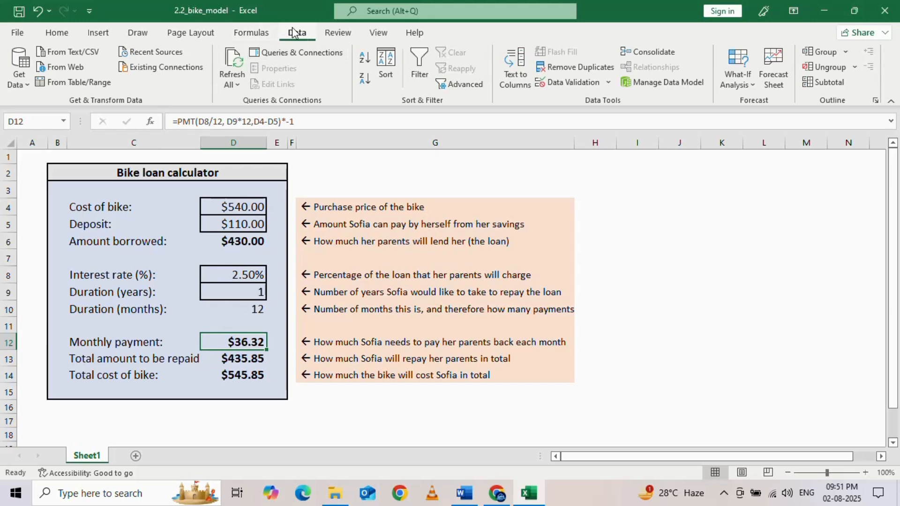
click(749, 86)
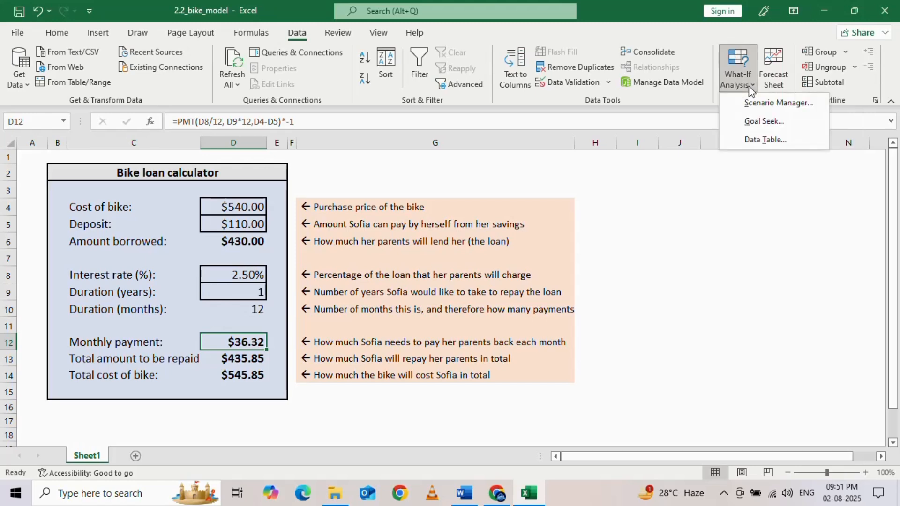
click(756, 123)
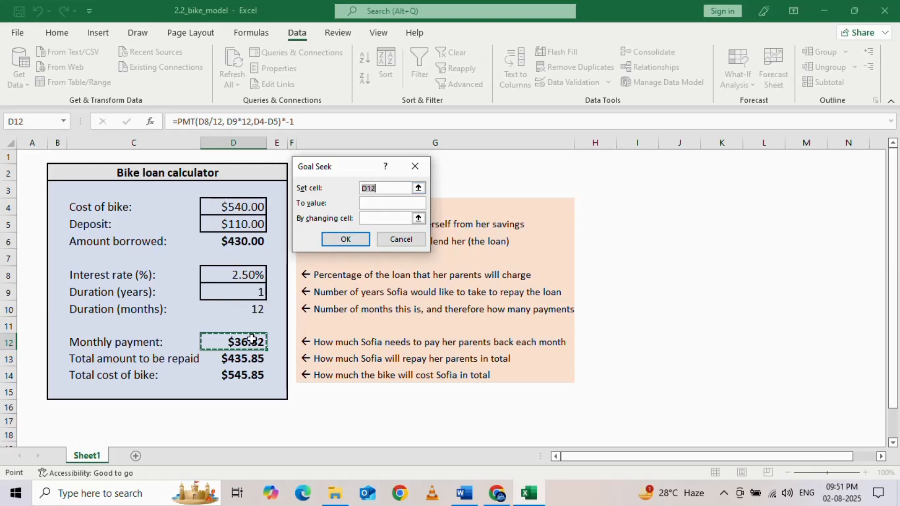
click(368, 204)
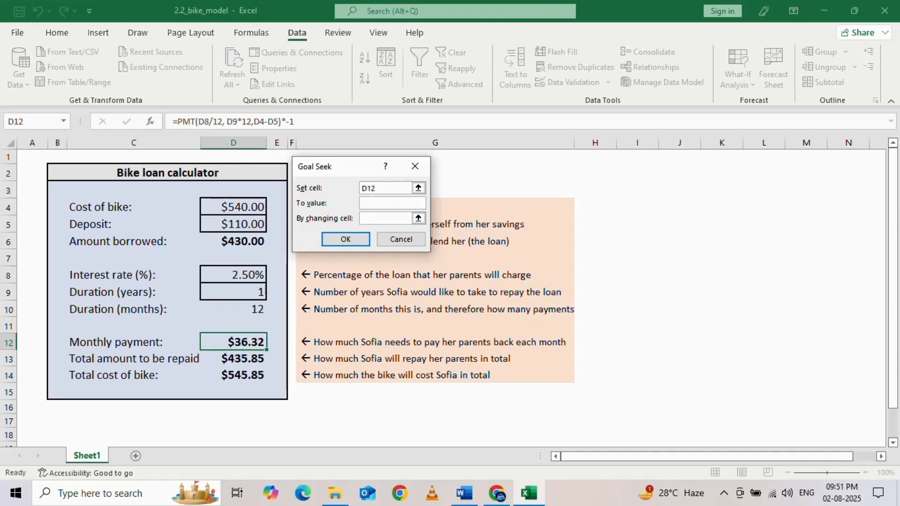
text(30)
key(Tab)
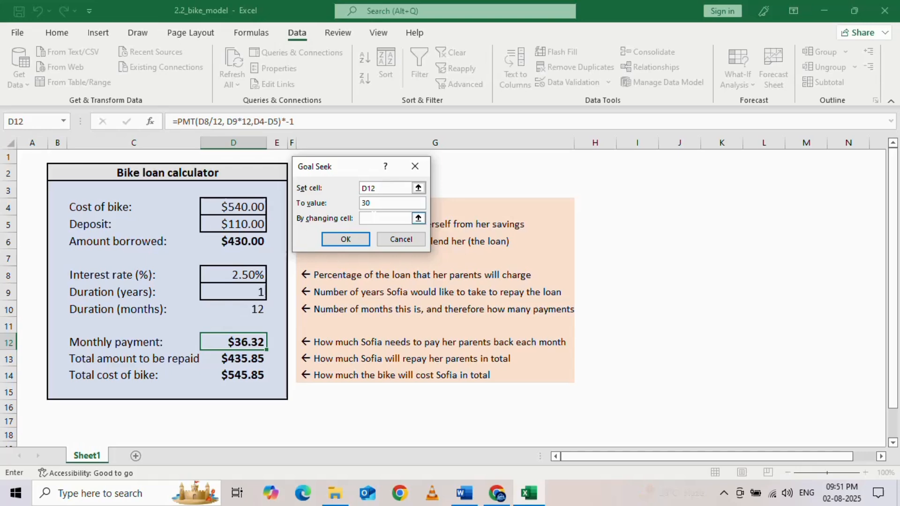
click(230, 226)
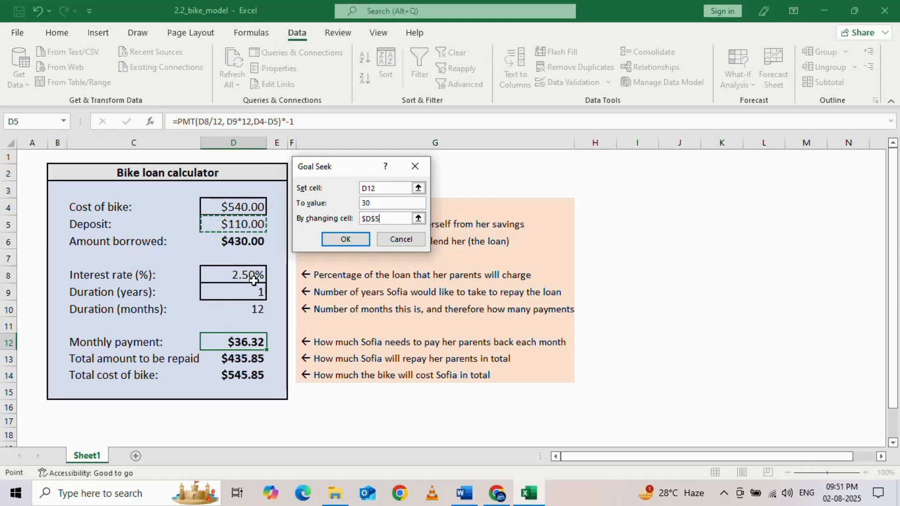
click(345, 240)
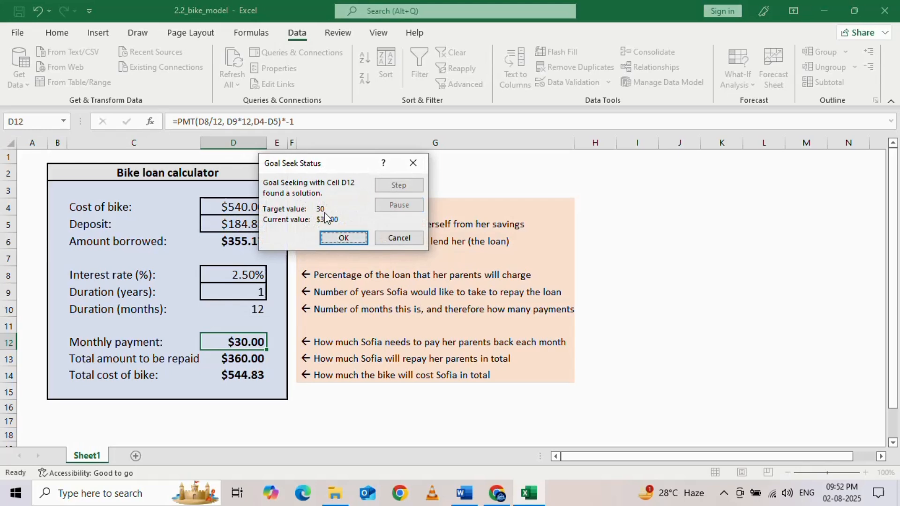
click(343, 239)
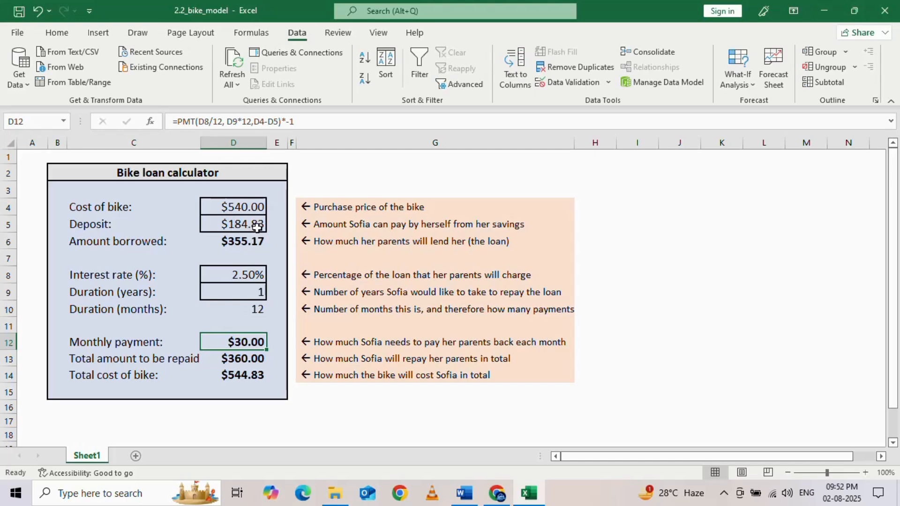
- Copy the deposit, $184.83, from the Excel calculator into Word as question 6's answer, without an extra blank line below it
click(464, 493)
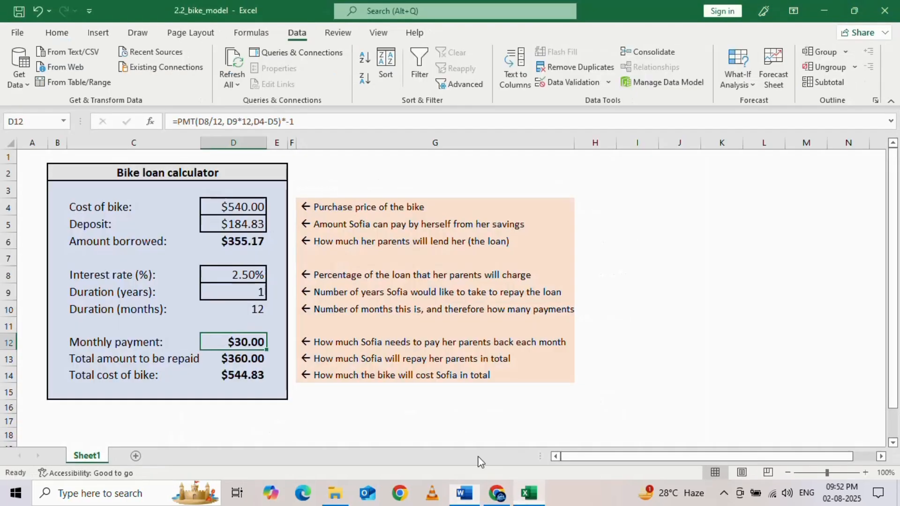
click(529, 494)
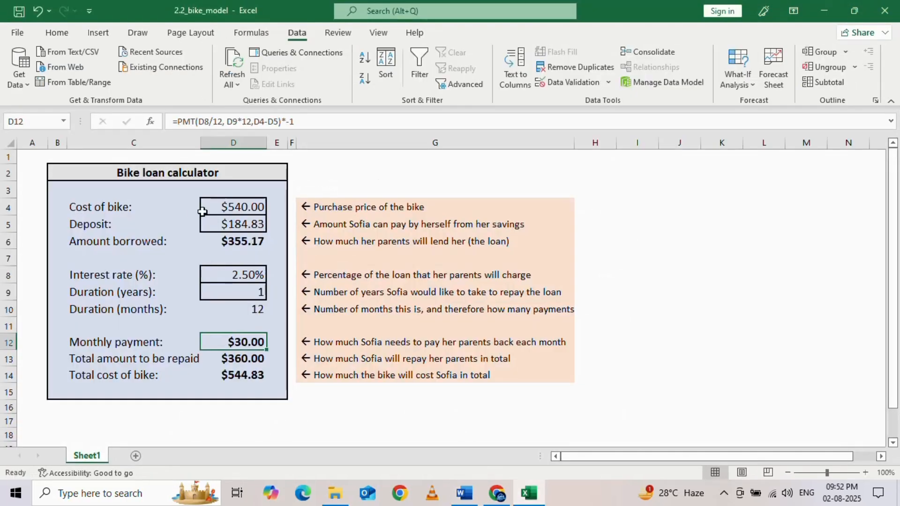
click(238, 225)
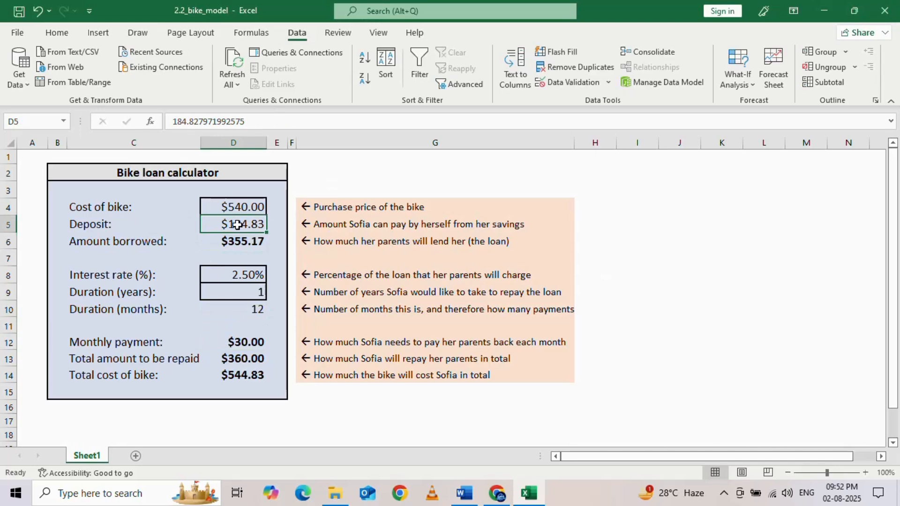
key(ctrl+c)
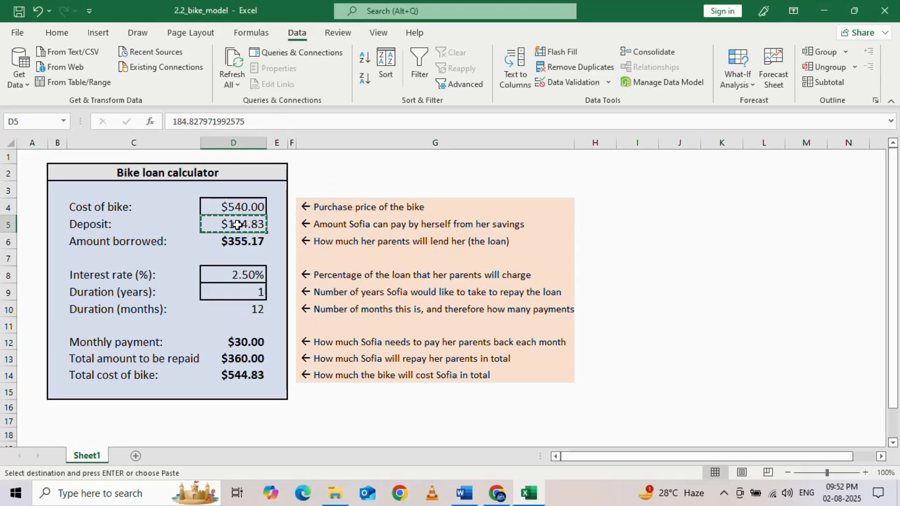
click(474, 496)
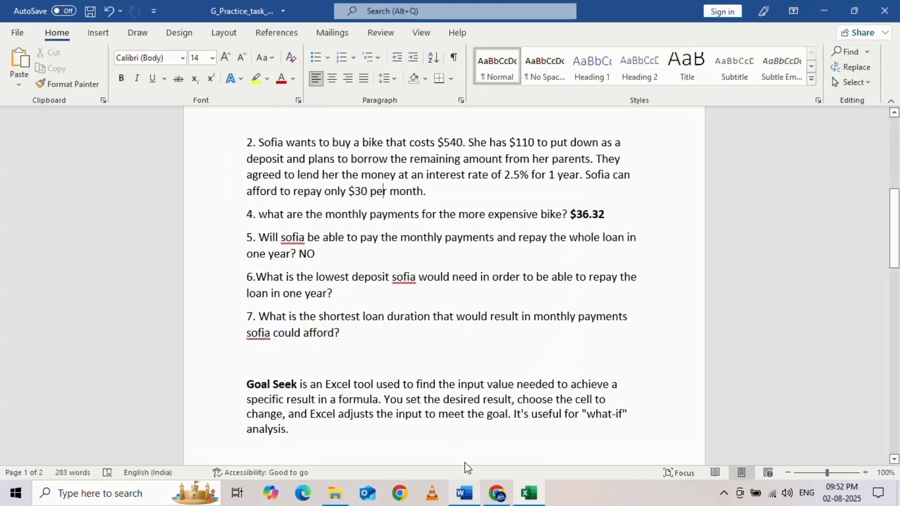
click(336, 293)
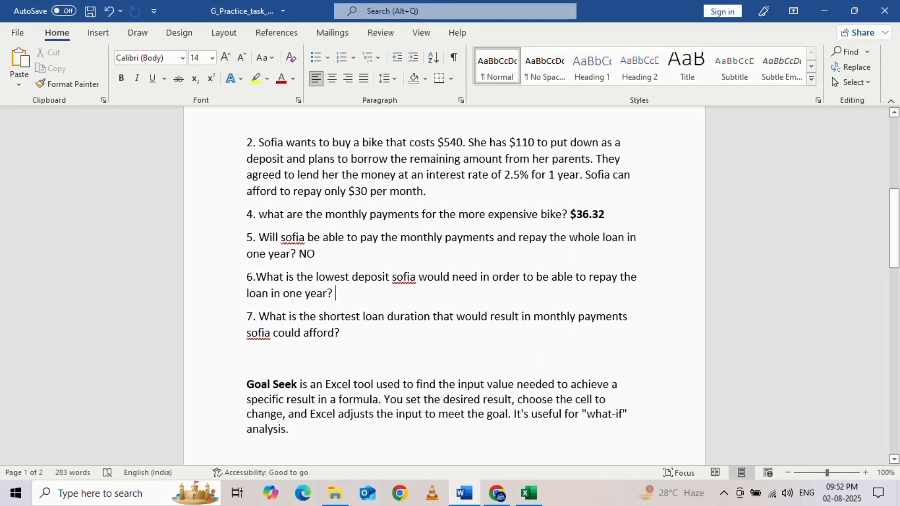
key(ctrl+v)
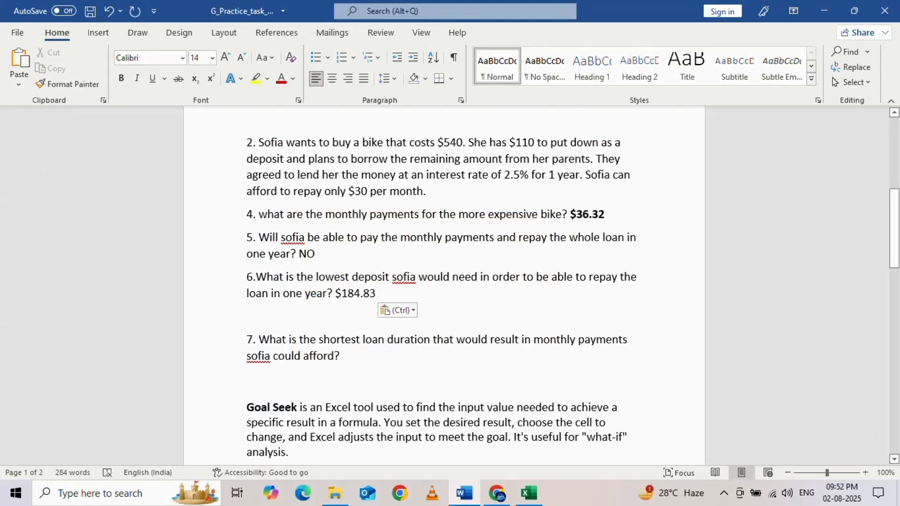
key(BackSpace)
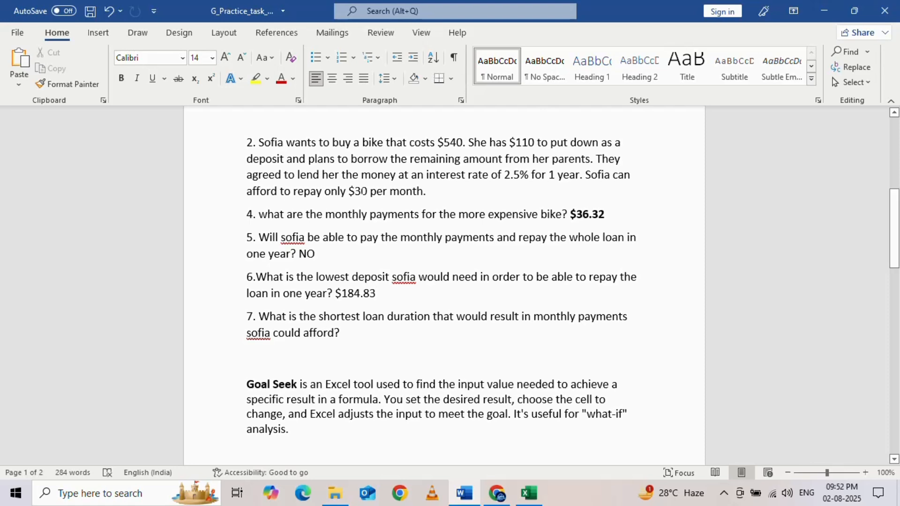
- Reread the scenario's $30 monthly limit and question 7 about the shortest loan duration in the Word task
double_click(357, 191)
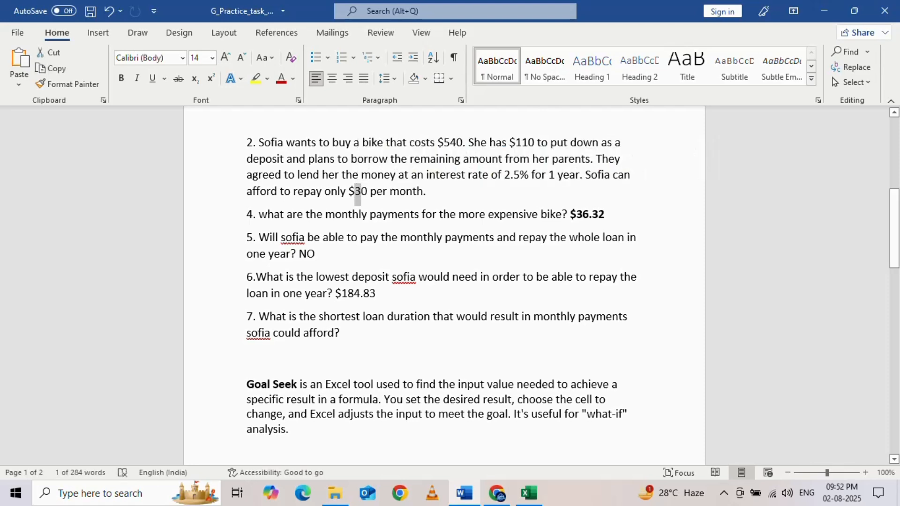
click(377, 294)
click(343, 333)
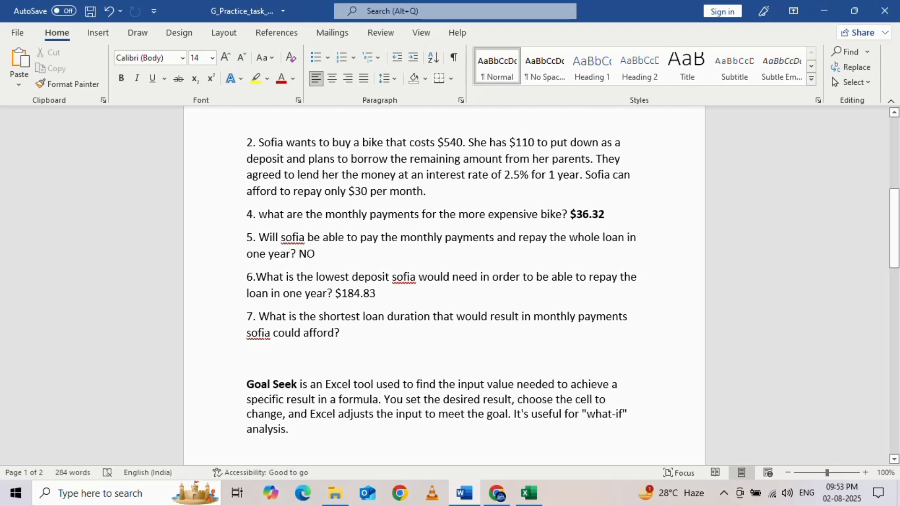
double_click(358, 191)
drag(387, 317, 424, 317)
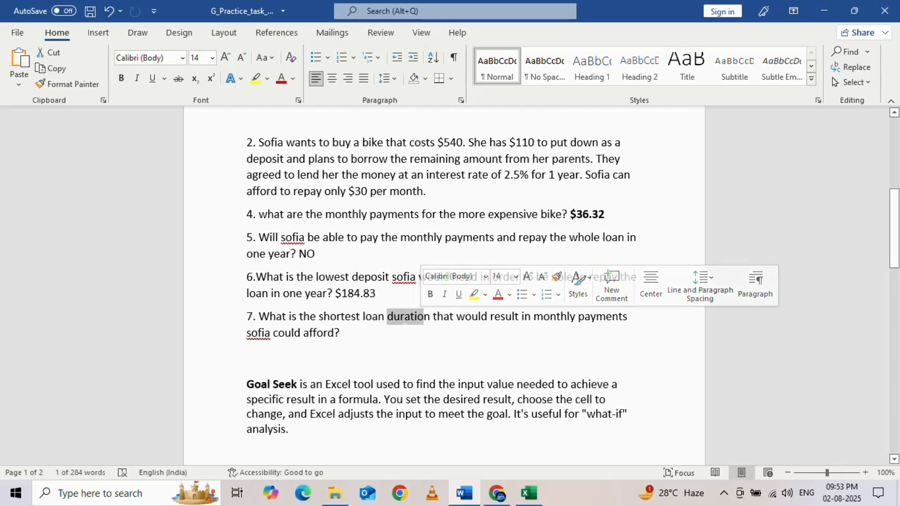
click(343, 332)
- Switch to the Excel calculator, clear the pending copy and set the deposit in D5 back to 110
click(530, 494)
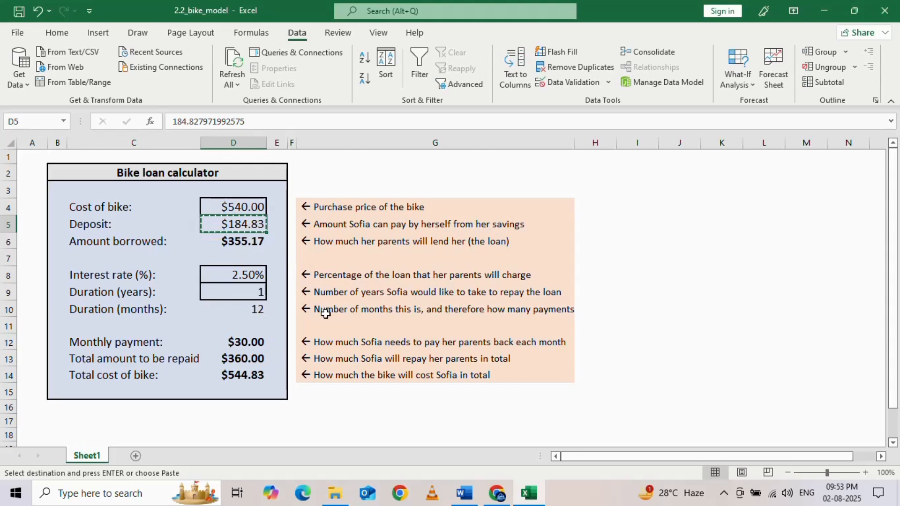
key(Escape)
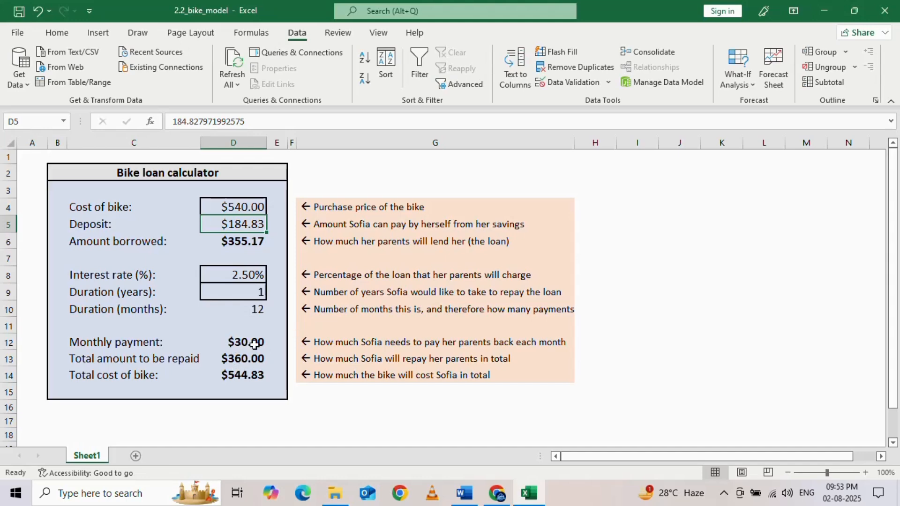
double_click(233, 224)
key(BackSpace)
key(BackSpace)
key(BackSpace)
key(BackSpace)
key(BackSpace)
key(BackSpace)
key(BackSpace)
key(BackSpace)
key(BackSpace)
key(BackSpace)
key(BackSpace)
key(BackSpace)
key(BackSpace)
key(BackSpace)
key(BackSpace)
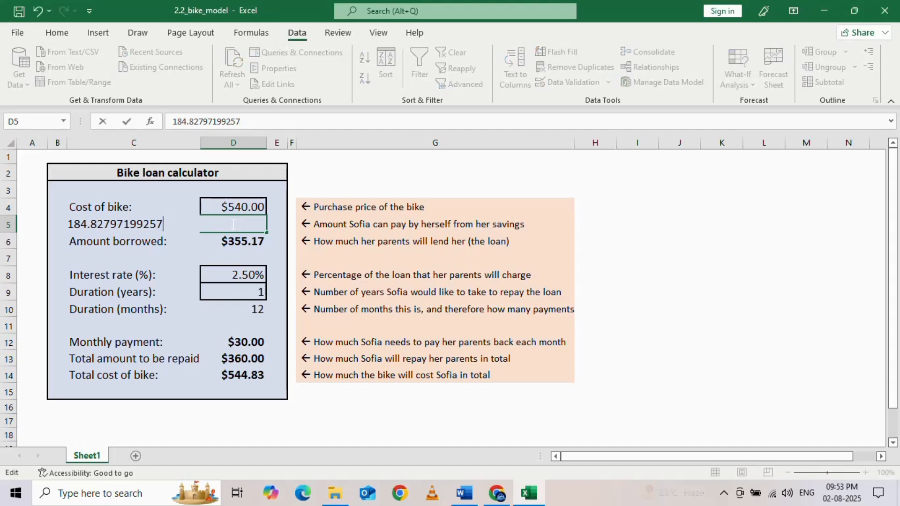
key(BackSpace)
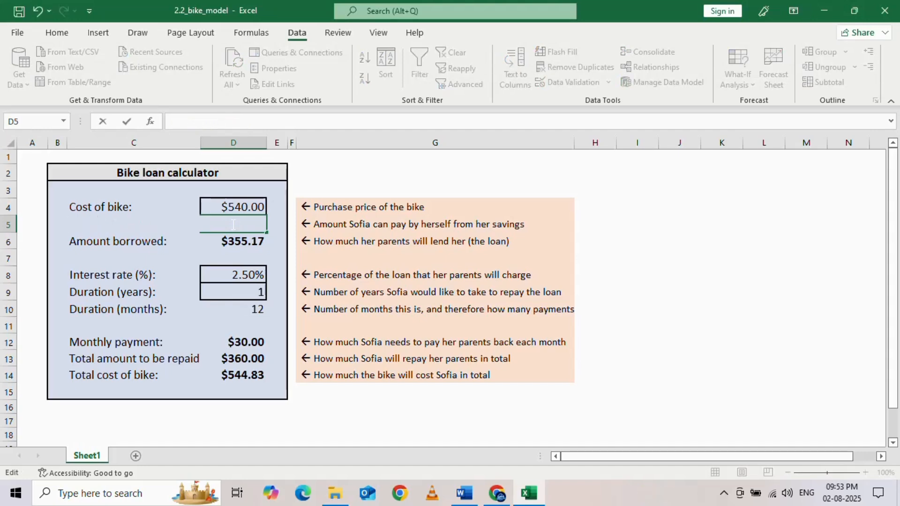
text(110)
click(613, 263)
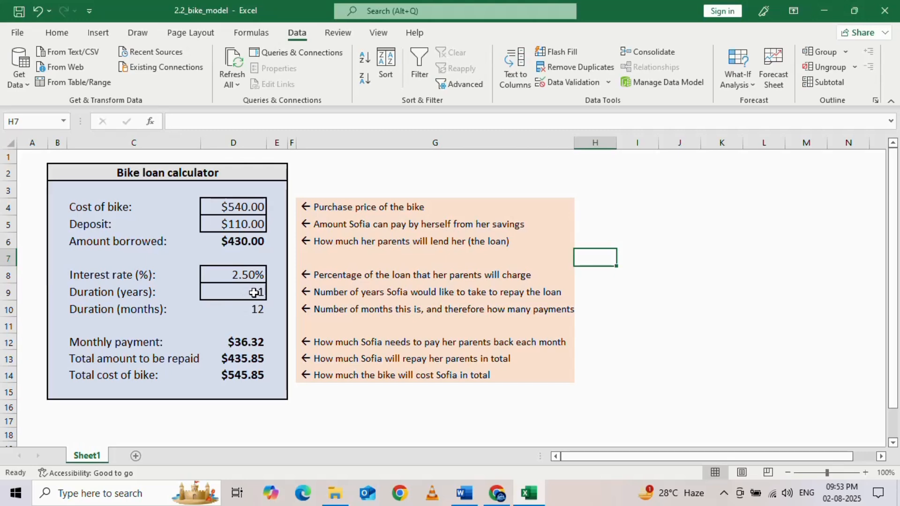
- Use Goal Seek to set the monthly payment in D12 to 30 by changing the duration in years in D9, keeping the solution
click(238, 345)
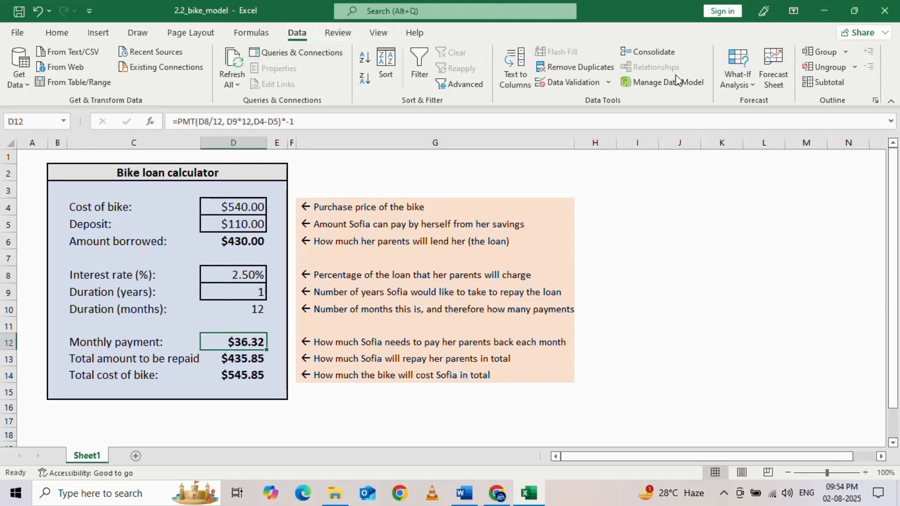
click(747, 83)
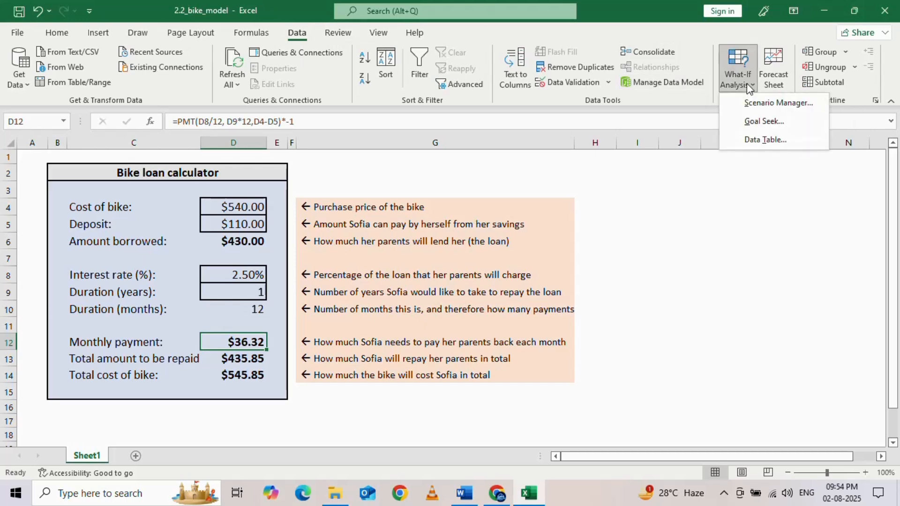
click(755, 123)
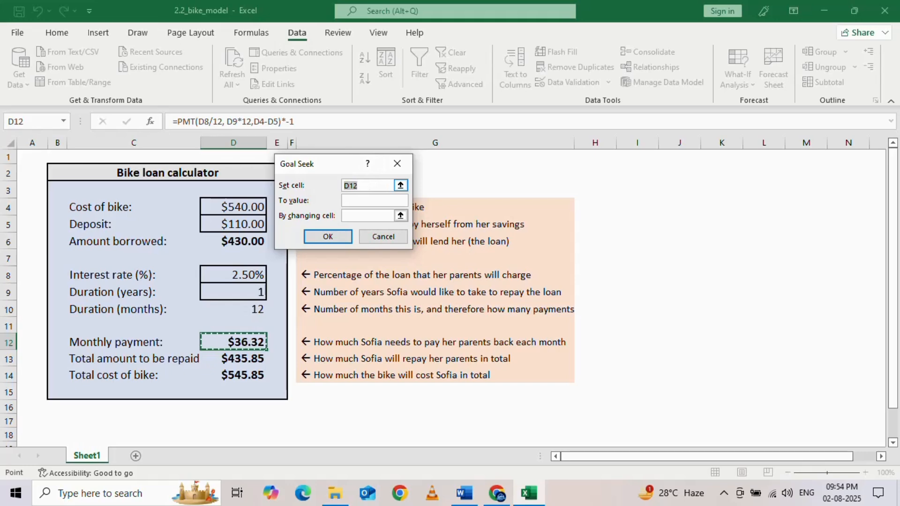
click(351, 202)
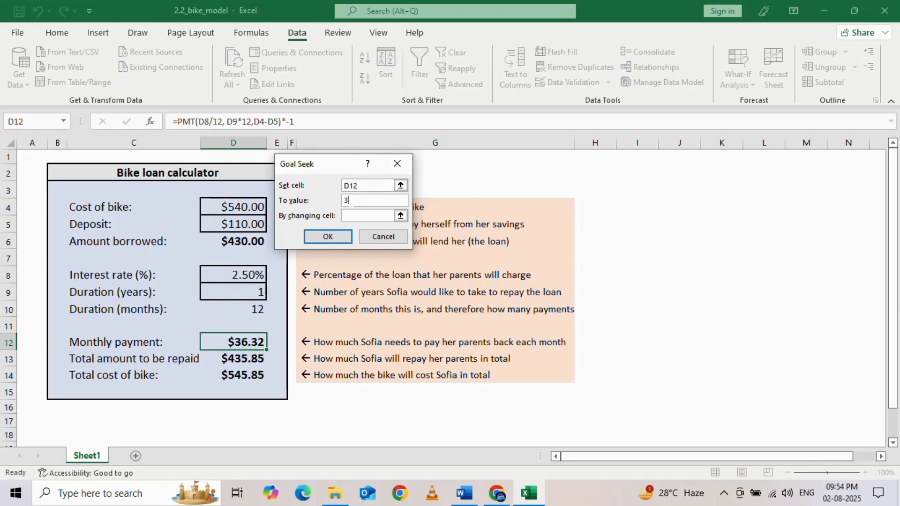
text(30)
click(351, 216)
click(239, 298)
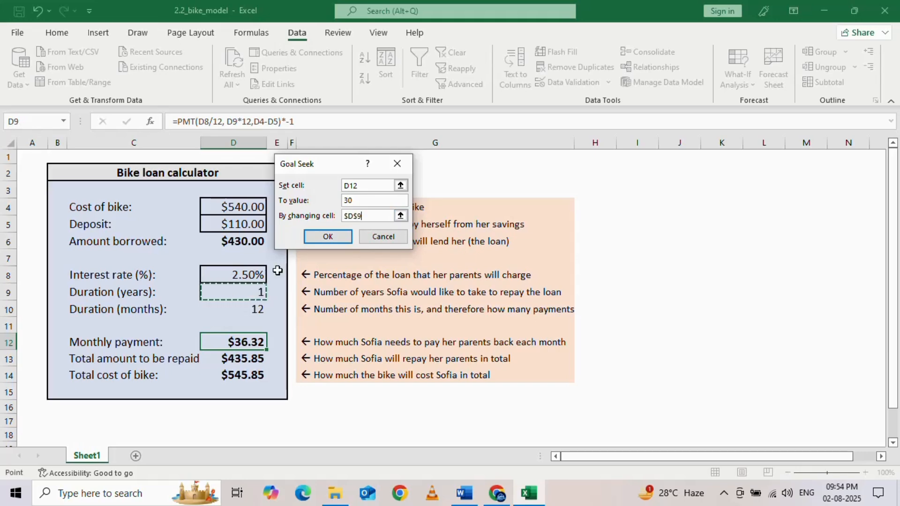
click(346, 238)
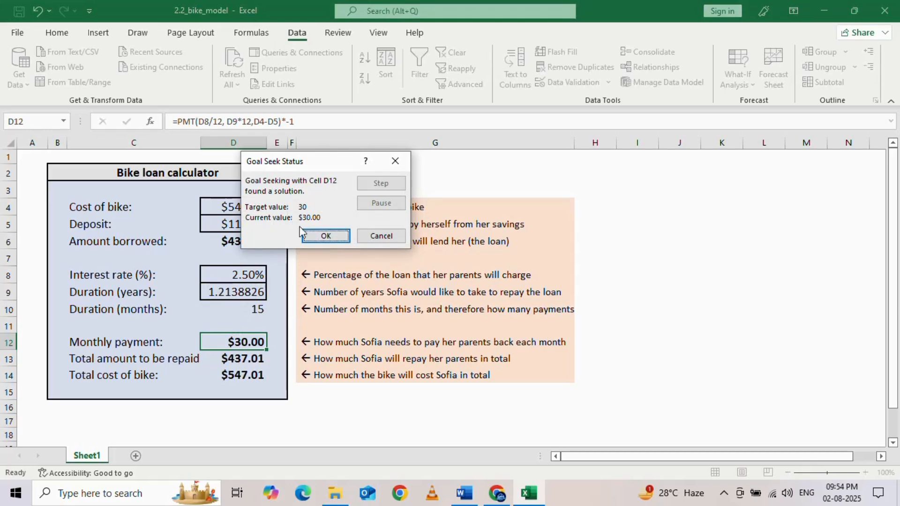
click(324, 237)
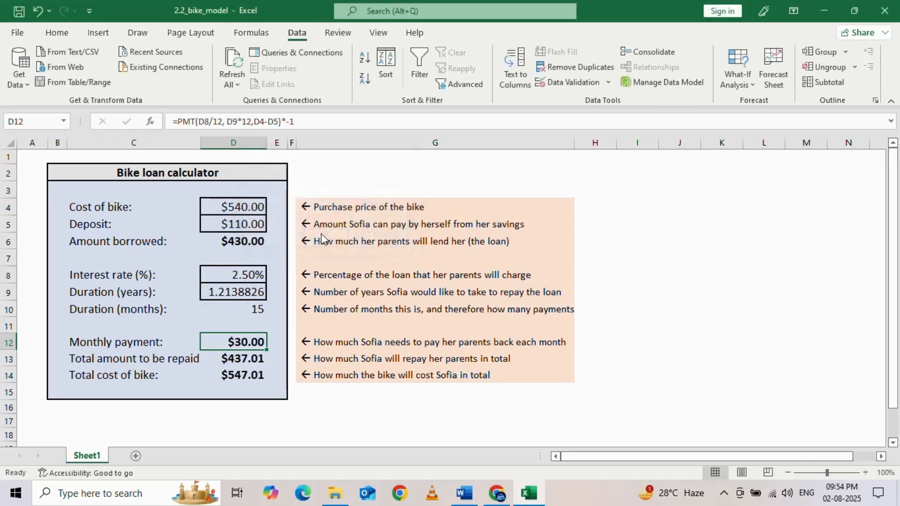
- Review the calculator's duration in years, total amount to be repaid, monthly payment and duration in months
click(253, 291)
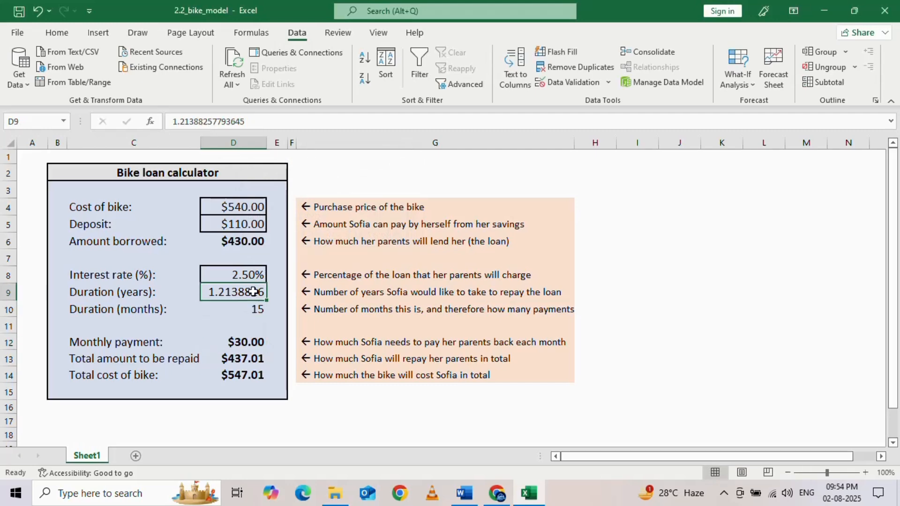
click(241, 362)
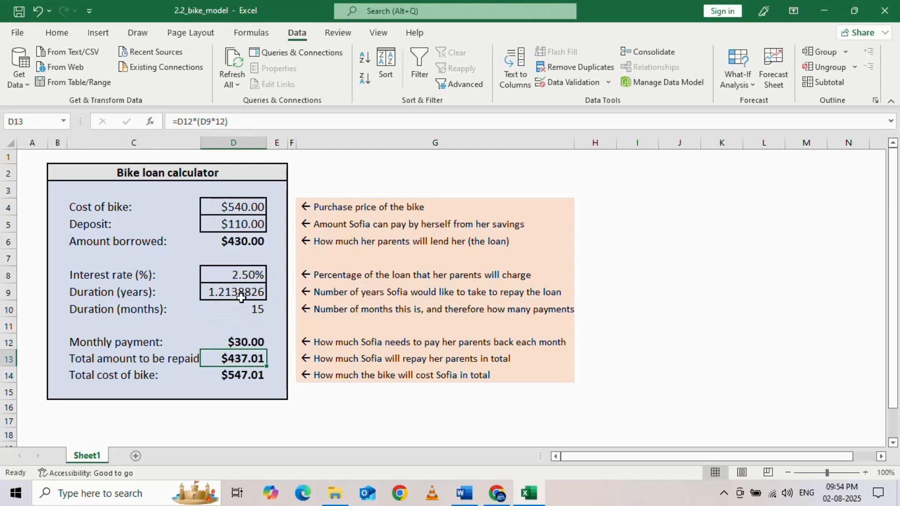
click(248, 344)
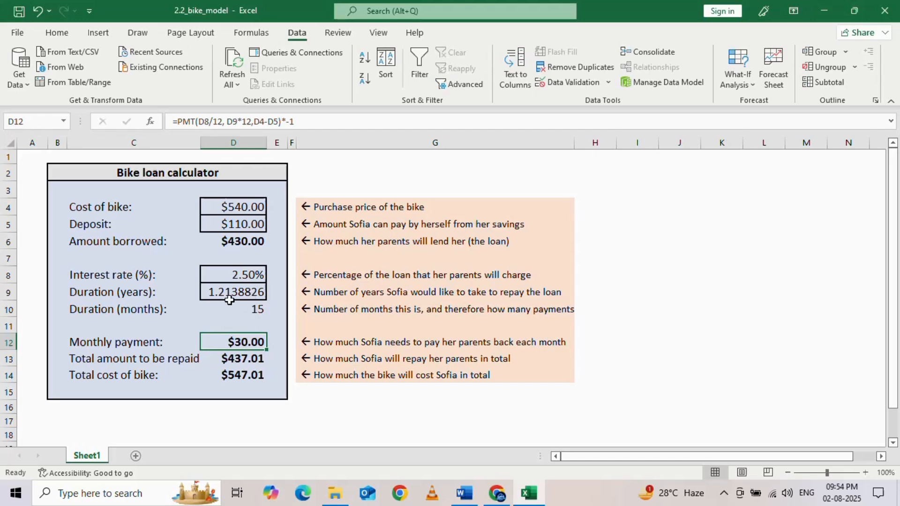
click(263, 310)
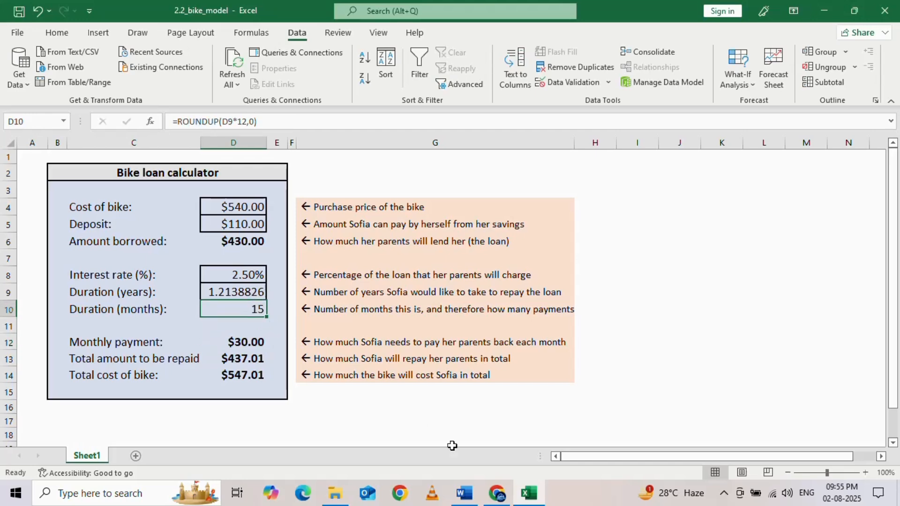
- Answer question 7 in the Word task with "1.2years or 15months"
click(464, 494)
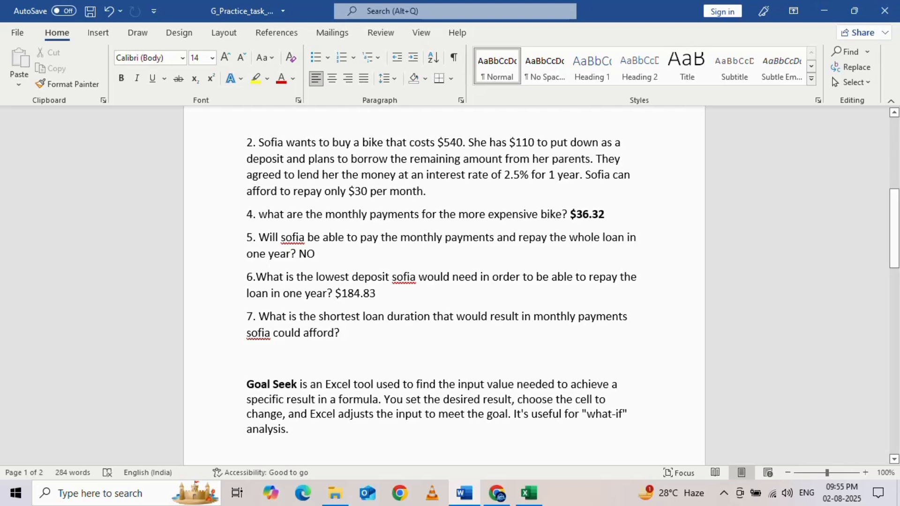
text(1.2)
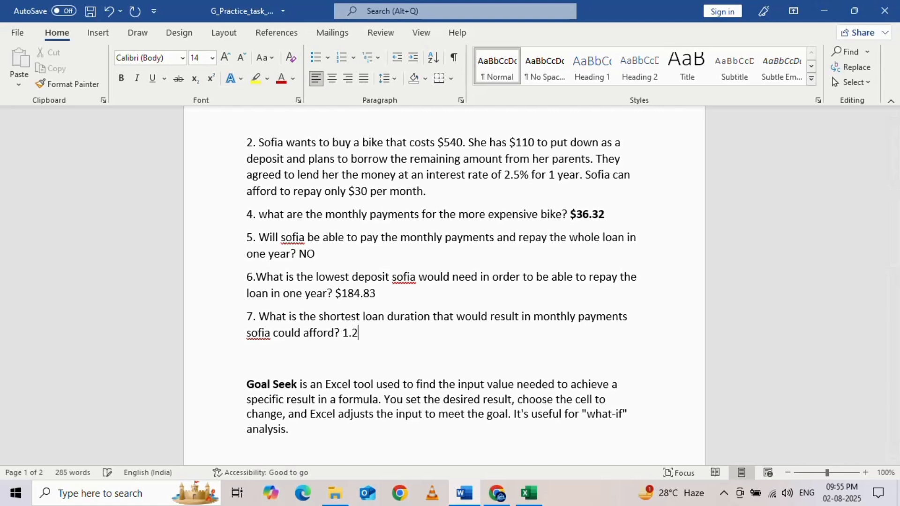
text(years or 15months)
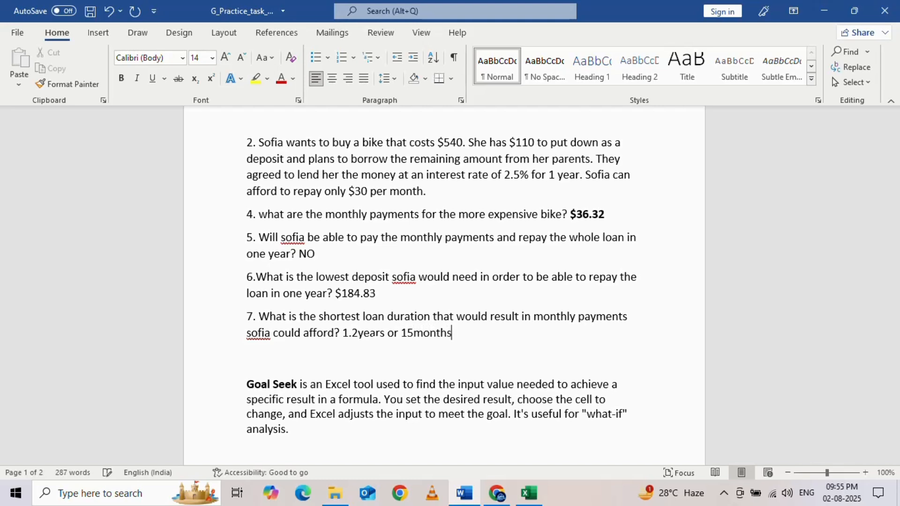